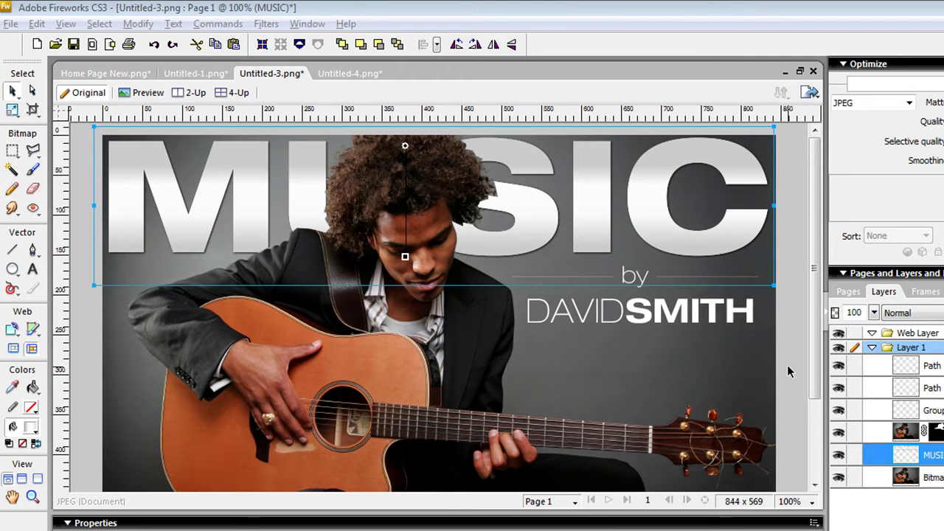
Reposition the MUSIC text in Untitled-3 behind the hair, nudging it slightly down
click(795, 274)
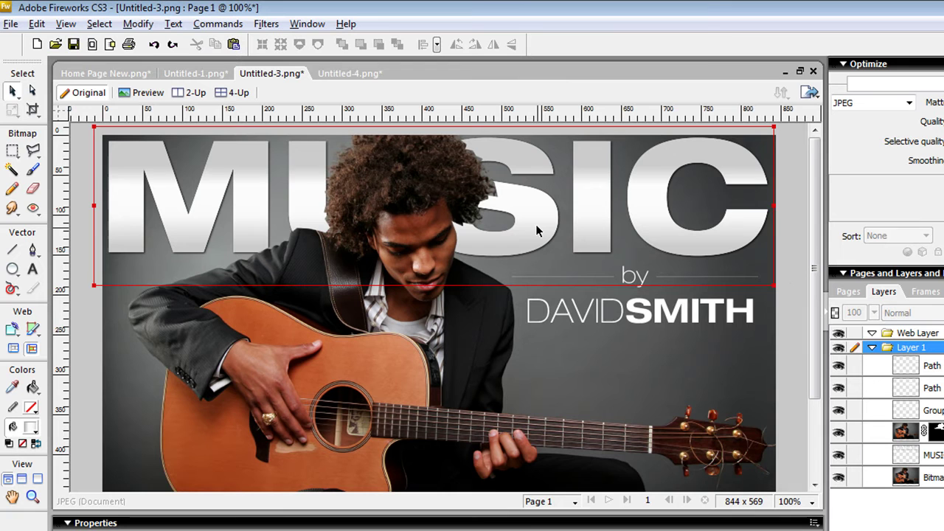
drag(517, 224, 587, 235)
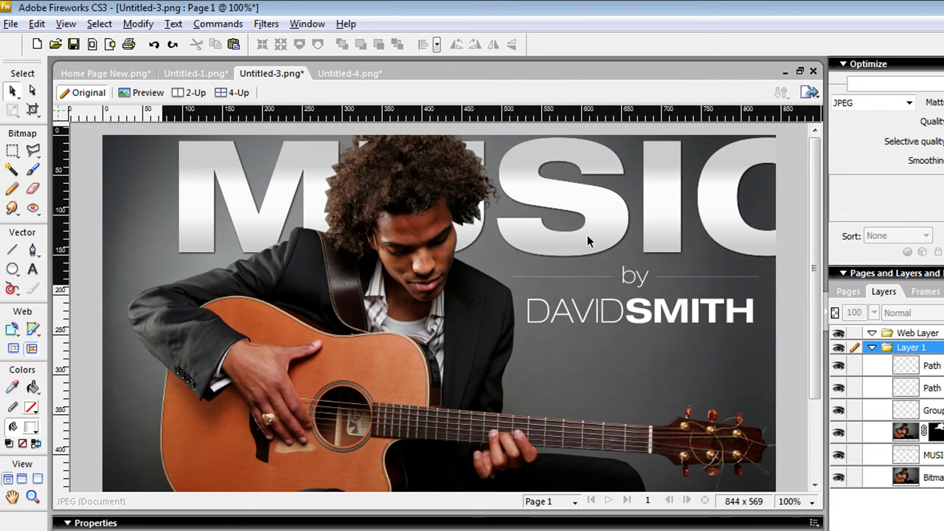
drag(709, 221, 647, 215)
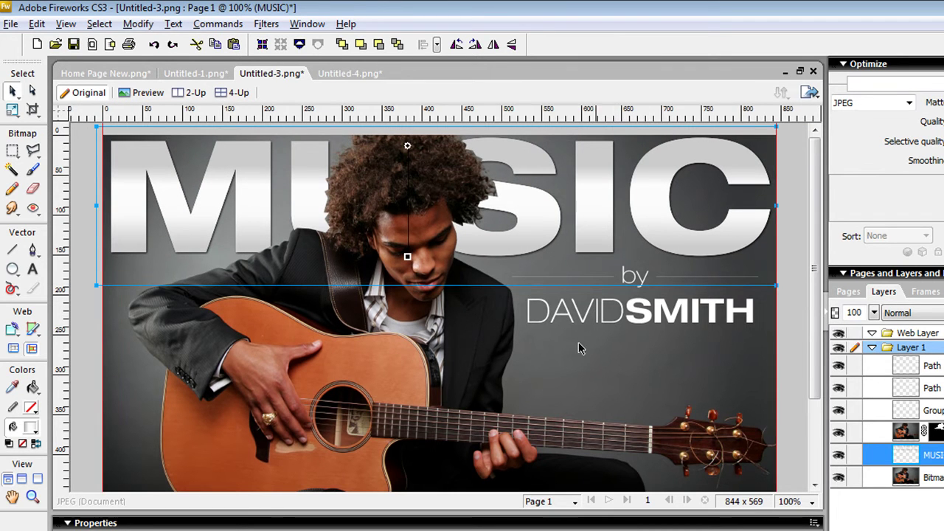
key(alt+Tab)
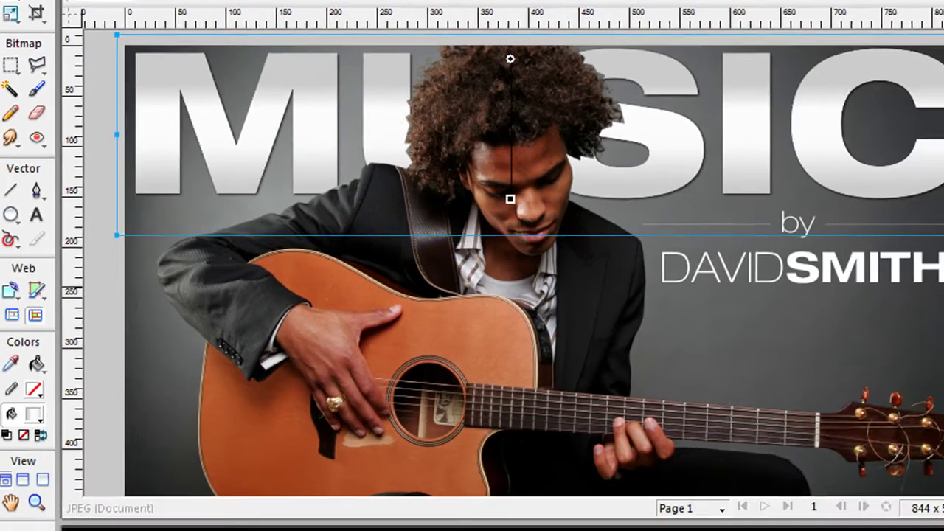
click(827, 247)
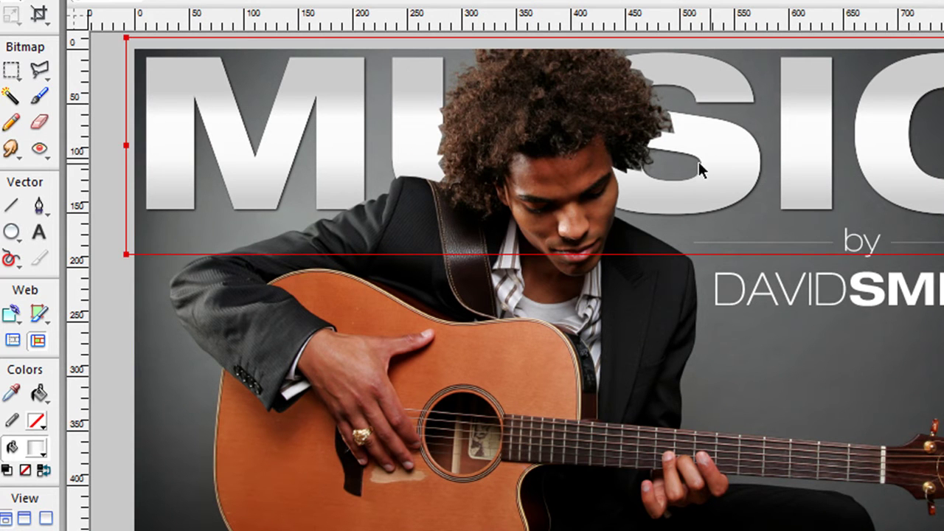
mouse_move(220, 111)
mouse_down()
mouse_move(498, 153)
mouse_move(347, 121)
mouse_move(216, 112)
mouse_up()
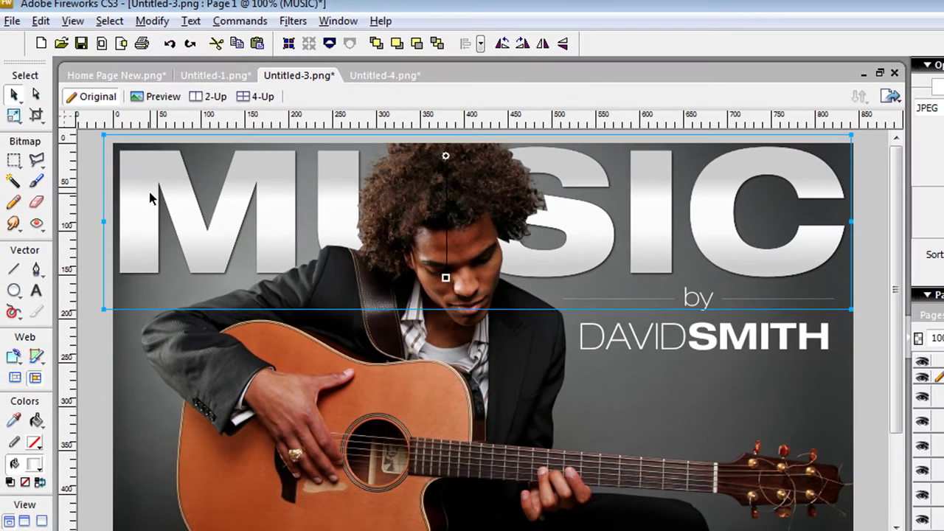
key(Down)
key(Down)
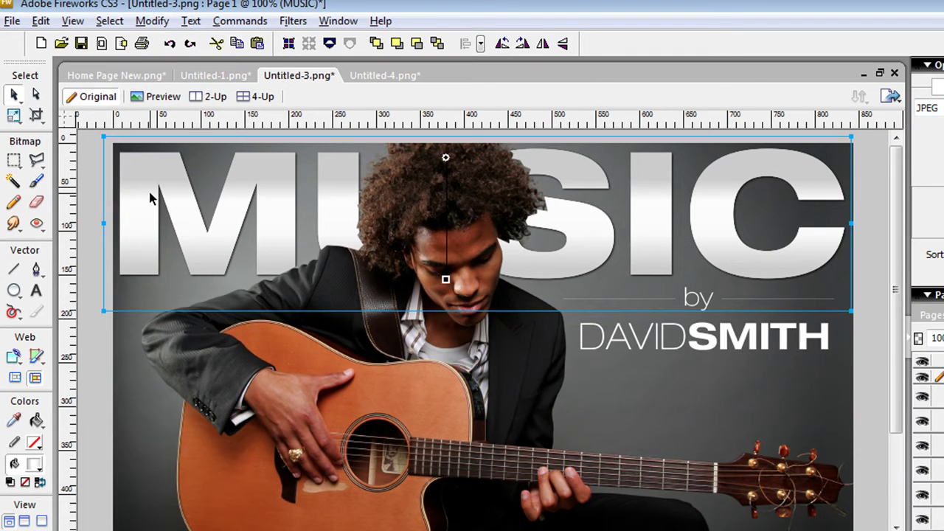
click(83, 224)
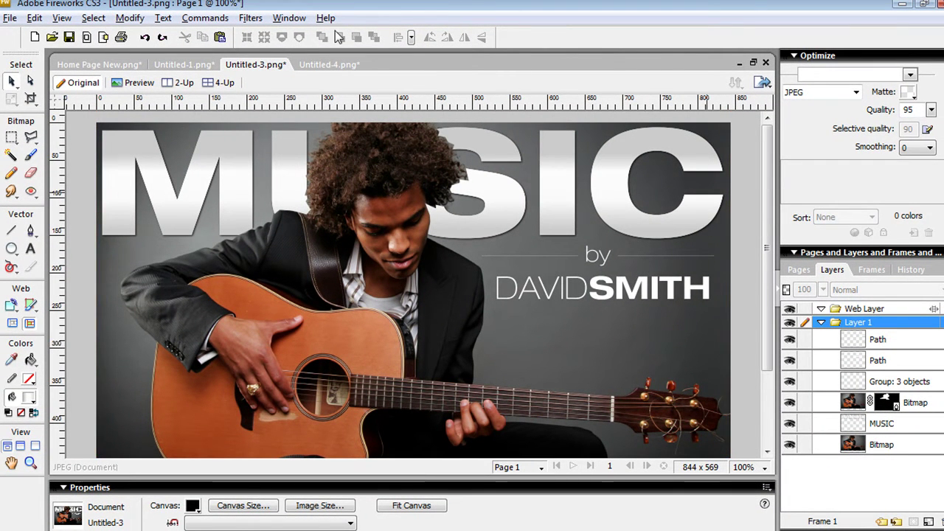
Copy the MUSIC text into the Untitled-4 guitarist photo and lock its layer
click(325, 65)
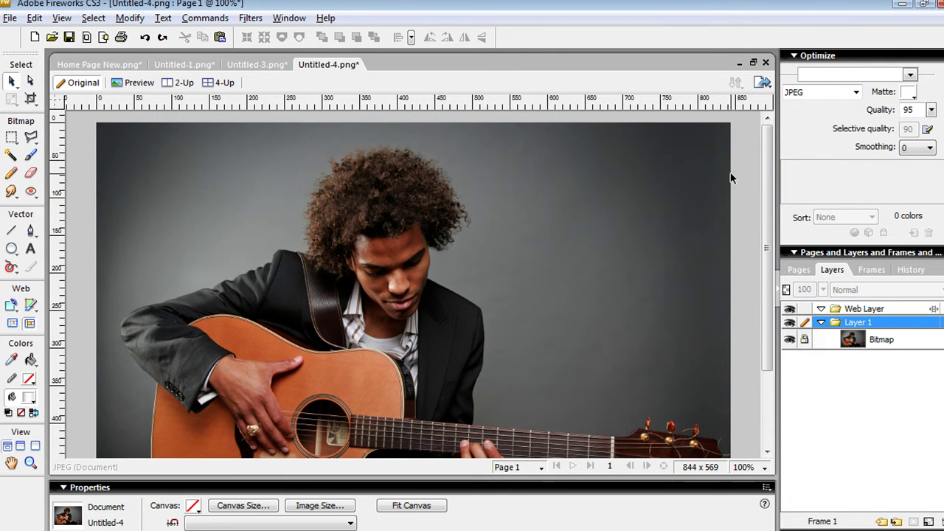
scroll(739, 179, down, 1)
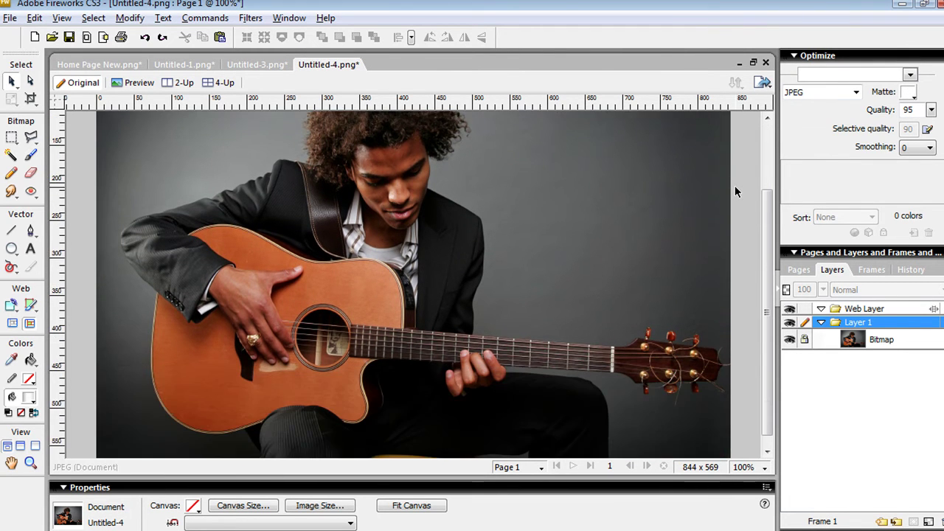
scroll(735, 191, up, 1)
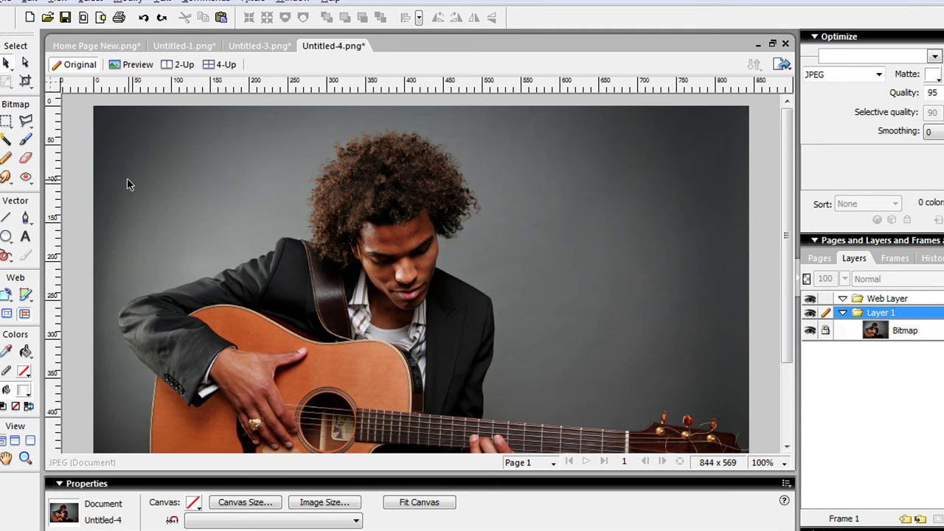
click(827, 331)
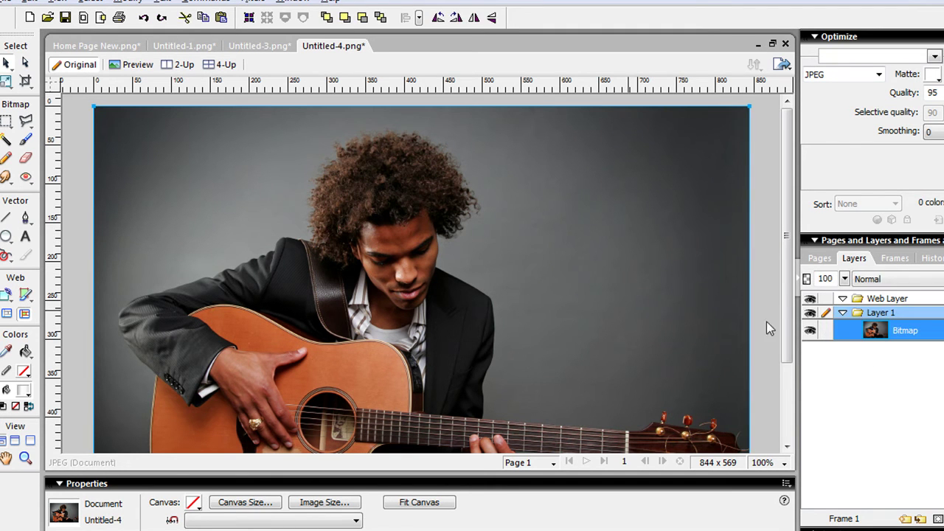
click(759, 324)
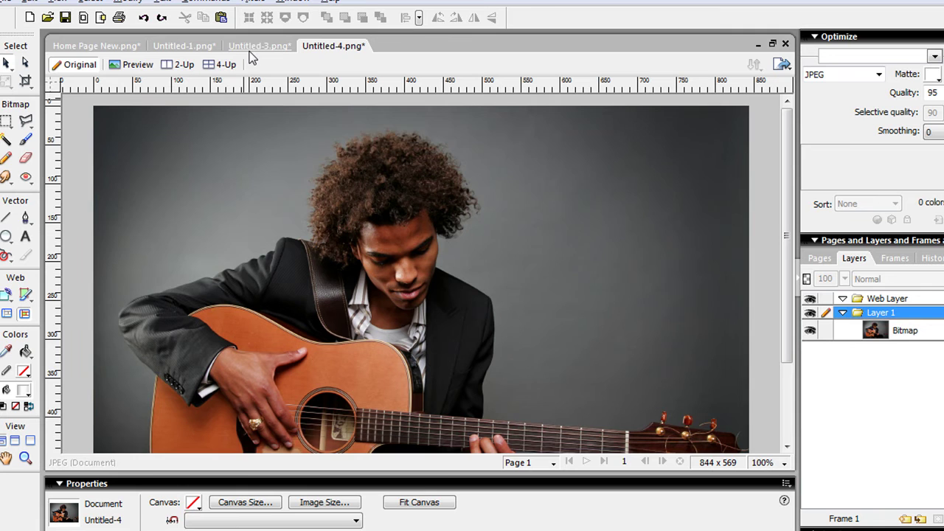
click(254, 46)
click(223, 134)
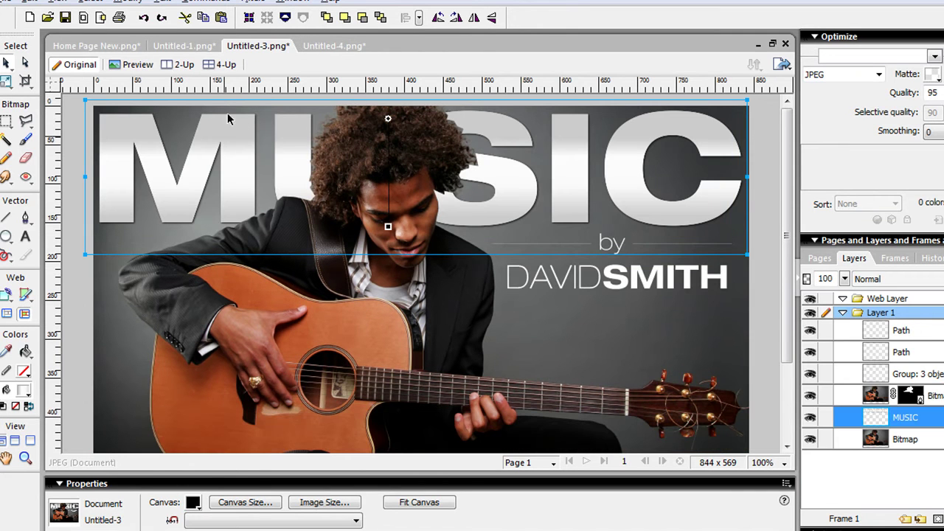
click(333, 46)
key(ctrl+v)
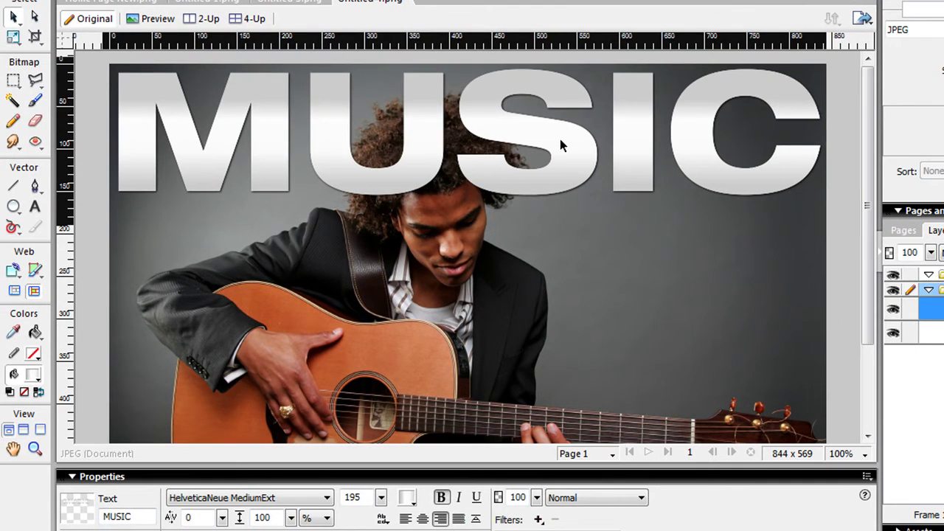
click(555, 139)
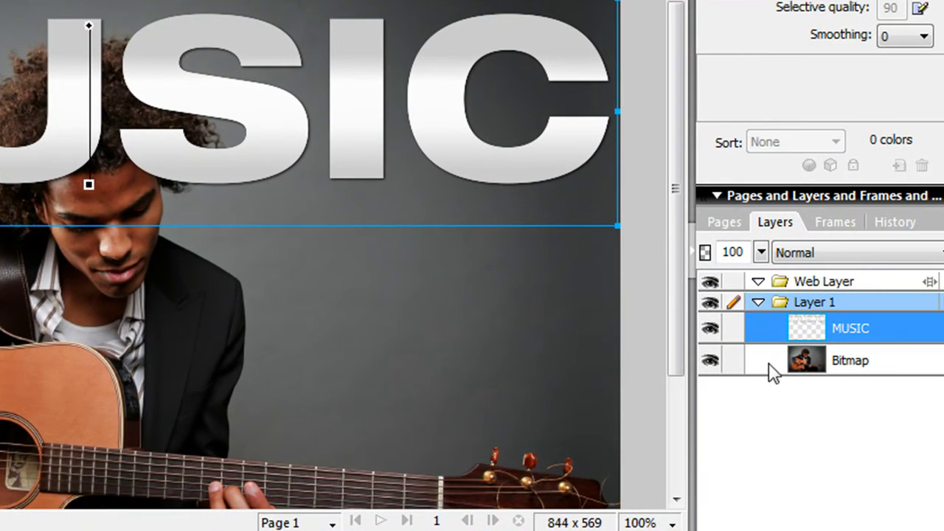
click(728, 328)
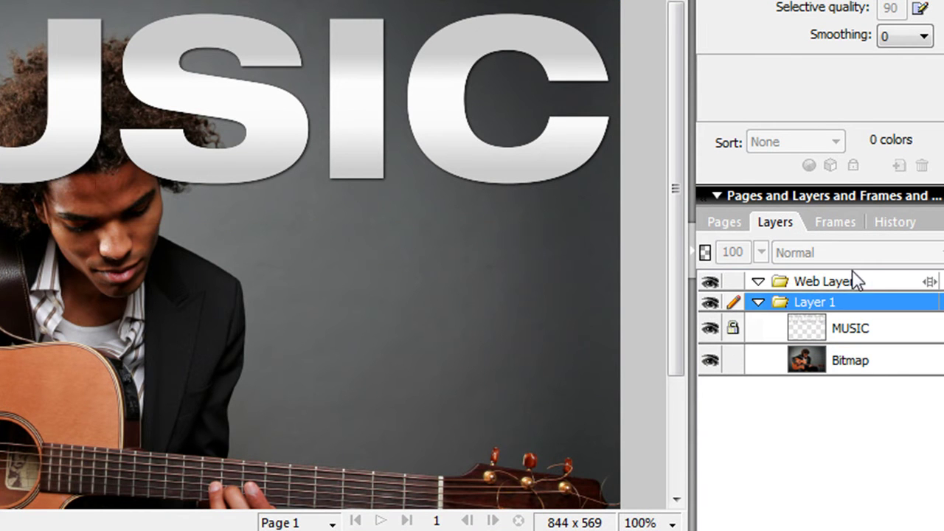
Paste a second guitarist photo, align it with the original, and bring it to the front
click(504, 329)
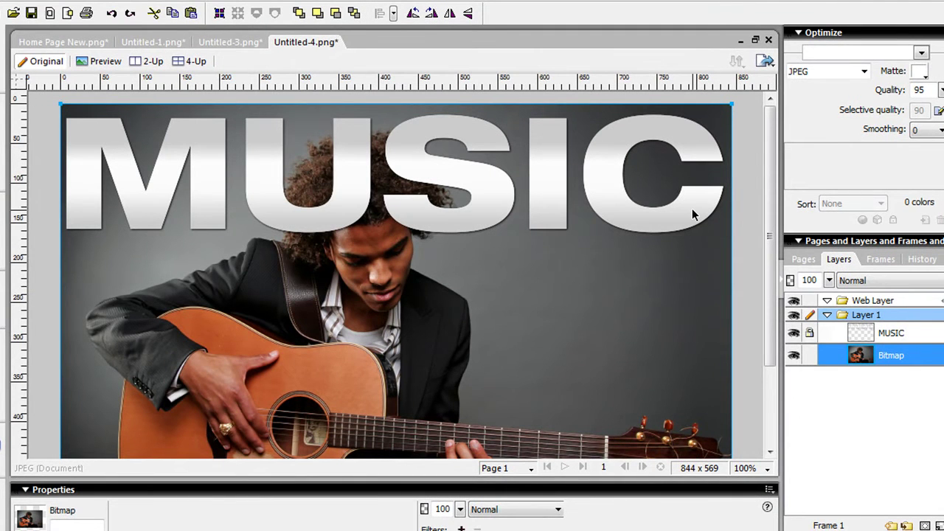
key(ctrl+v)
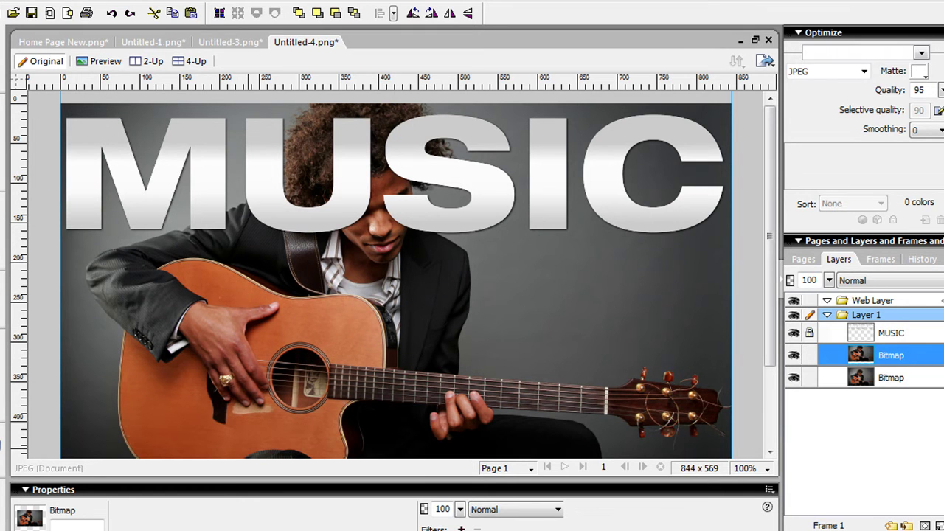
key(shift+Down)
key(shift+Down)
key(shift+Down)
key(shift+Down)
key(shift+Down)
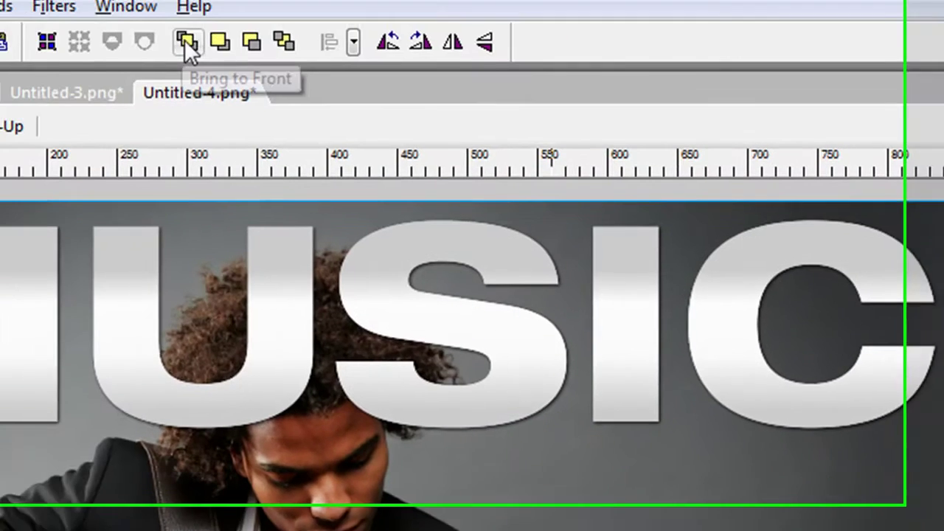
click(237, 75)
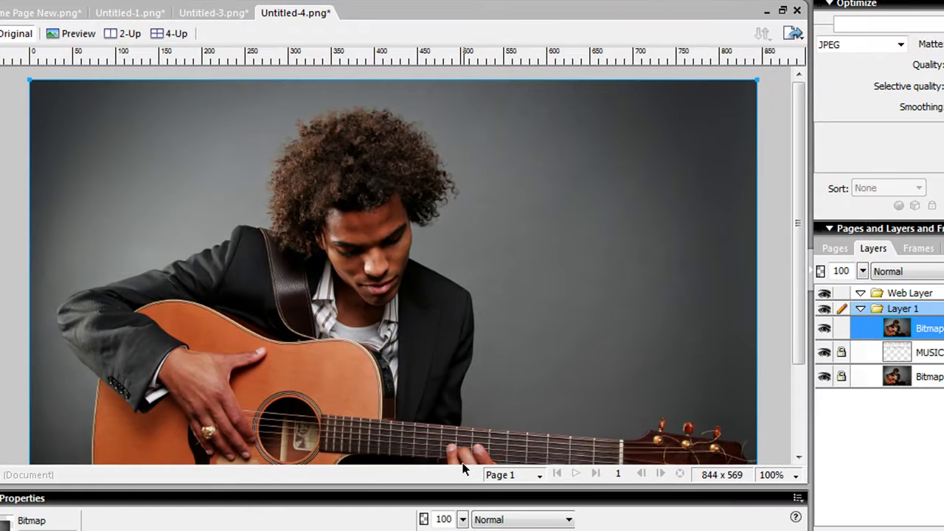
Lower the top photo copy's opacity so the MUSIC lettering shows through the guitarist
mouse_move(462, 519)
mouse_down()
mouse_move(465, 530)
mouse_move(469, 509)
mouse_up()
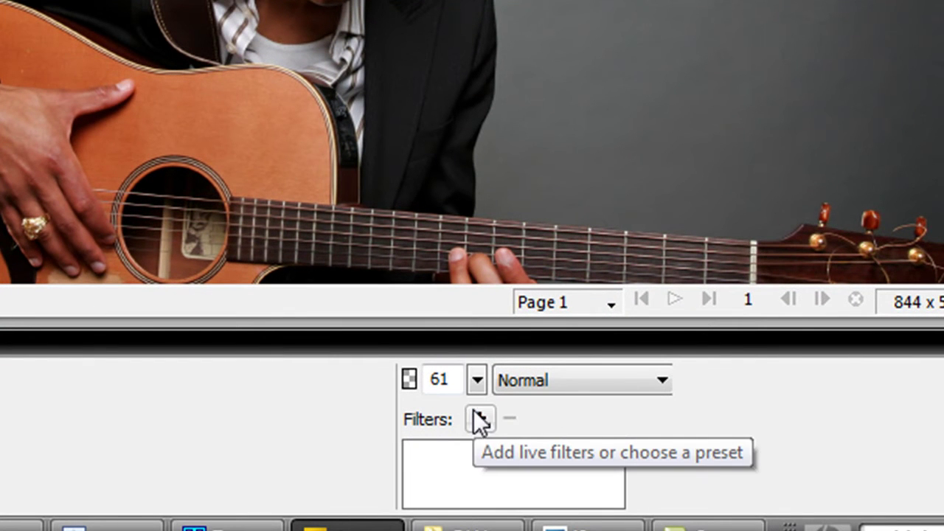
drag(477, 380, 476, 345)
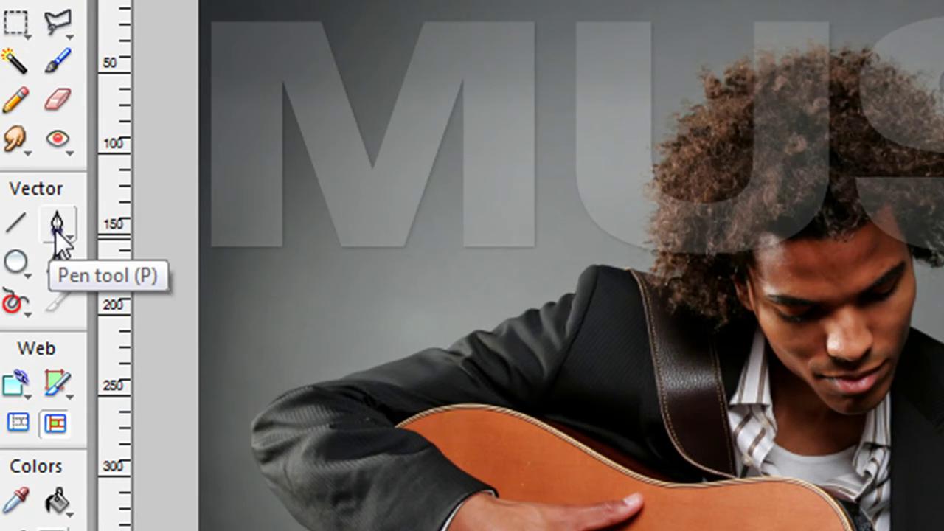
click(56, 232)
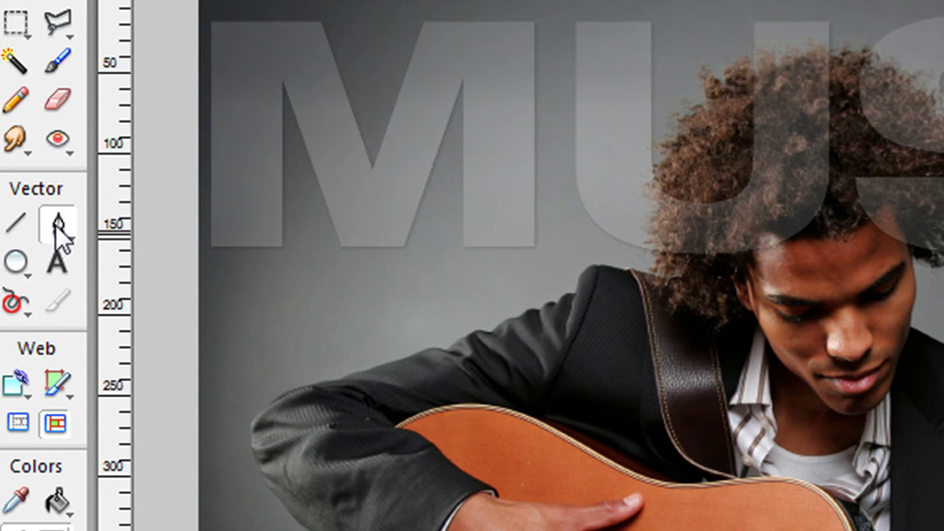
click(56, 225)
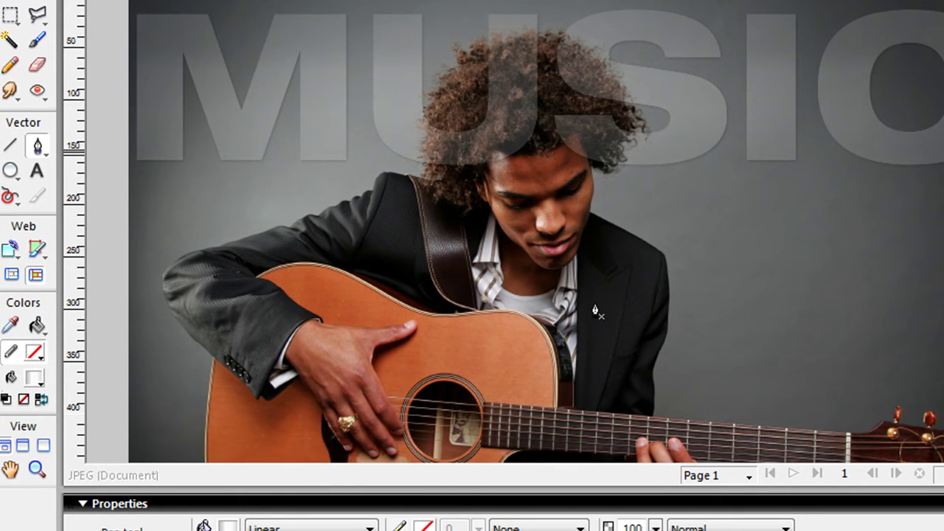
click(37, 469)
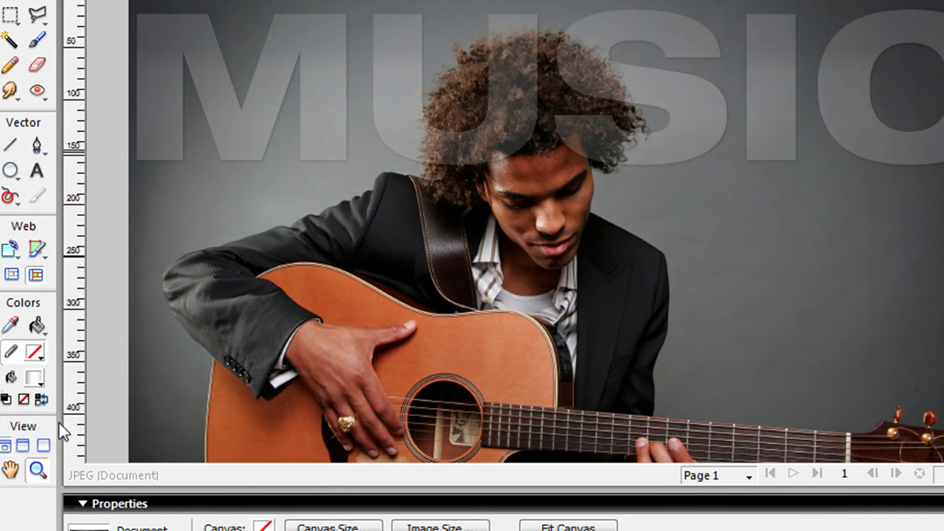
Zoom in on the shoulder and start a Pen path along the shoulder edge
drag(287, 39, 603, 263)
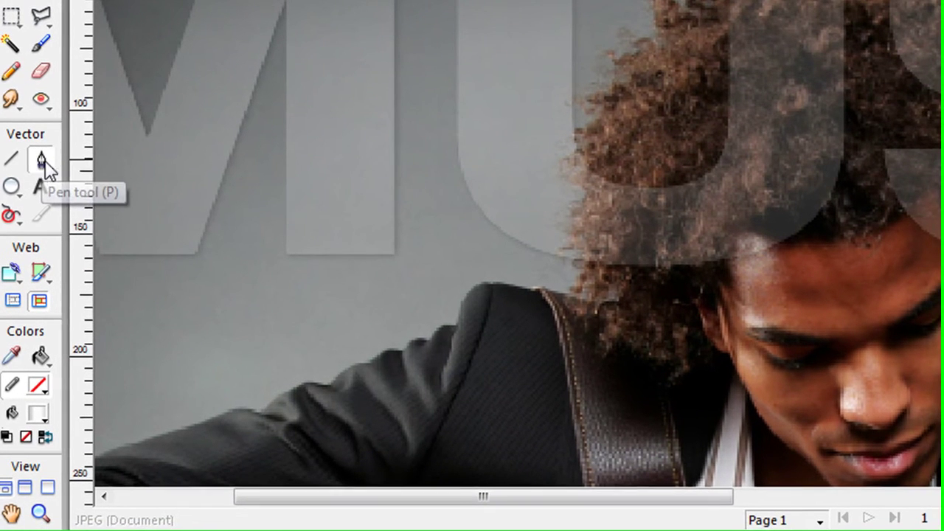
click(38, 146)
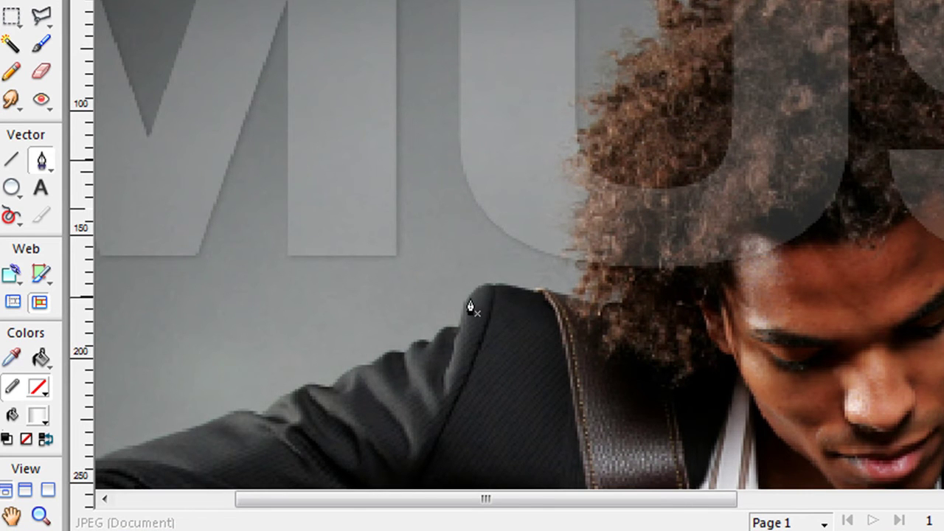
click(522, 288)
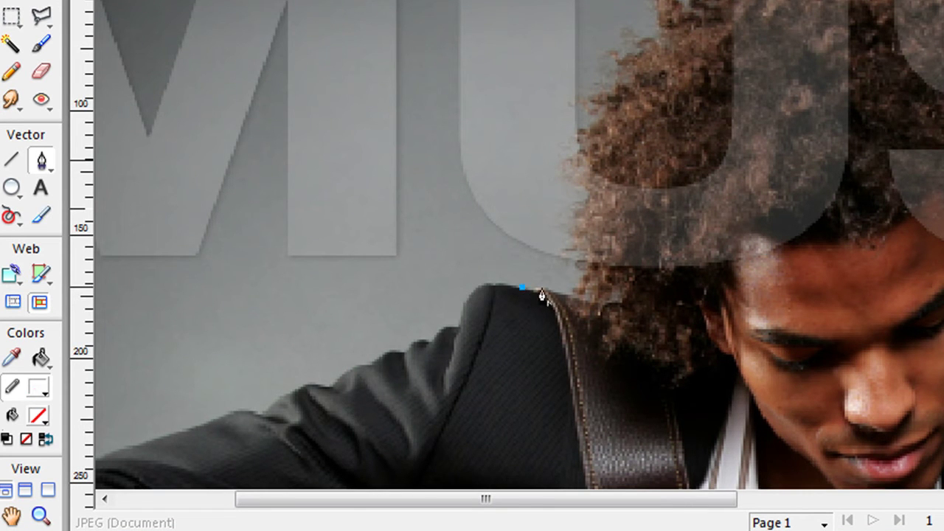
click(559, 292)
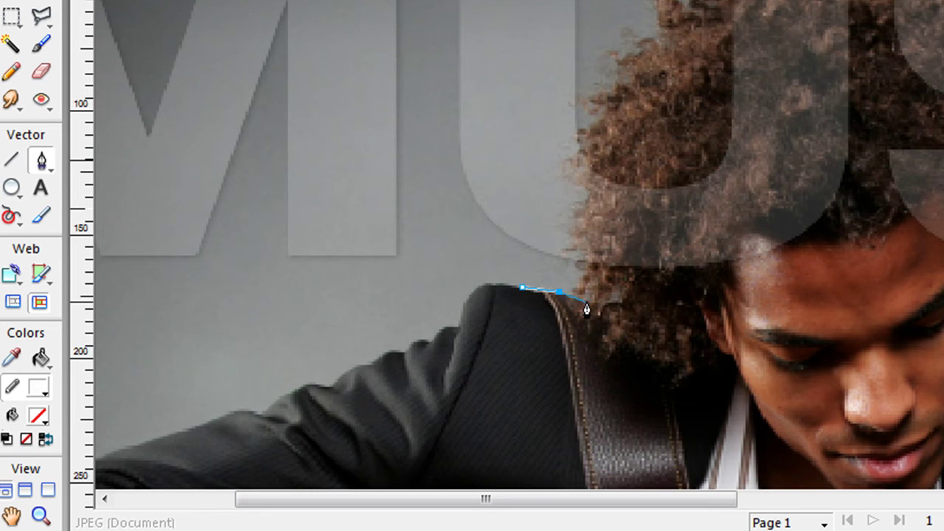
click(590, 302)
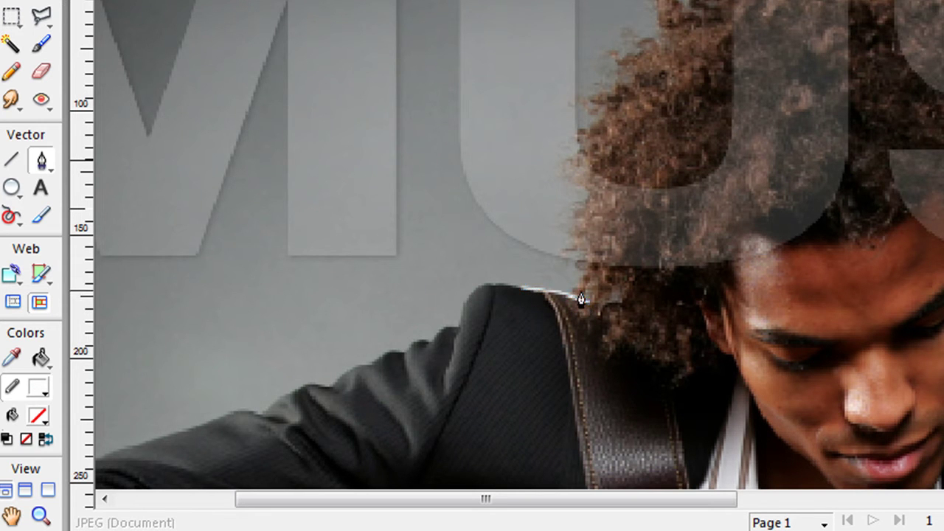
click(582, 272)
click(575, 255)
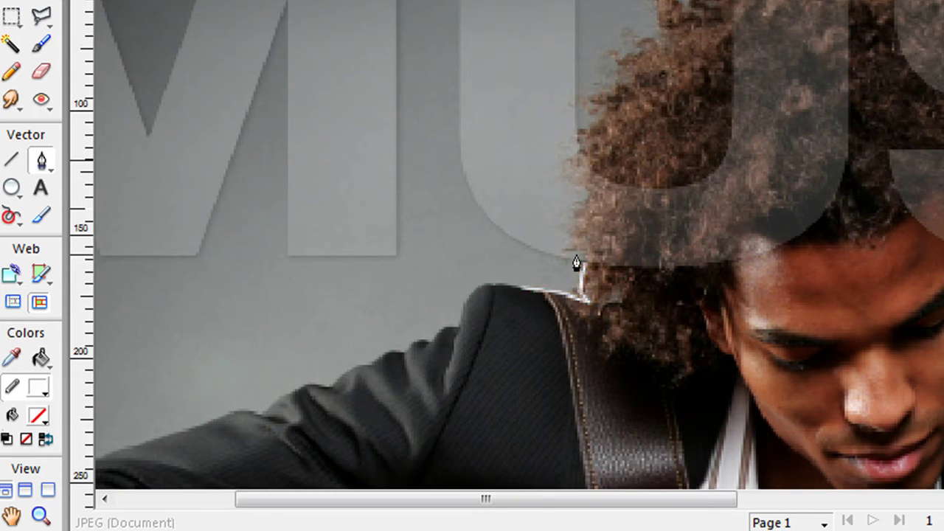
Extend the path up the hair's left edge, undoing a misplaced point
click(564, 249)
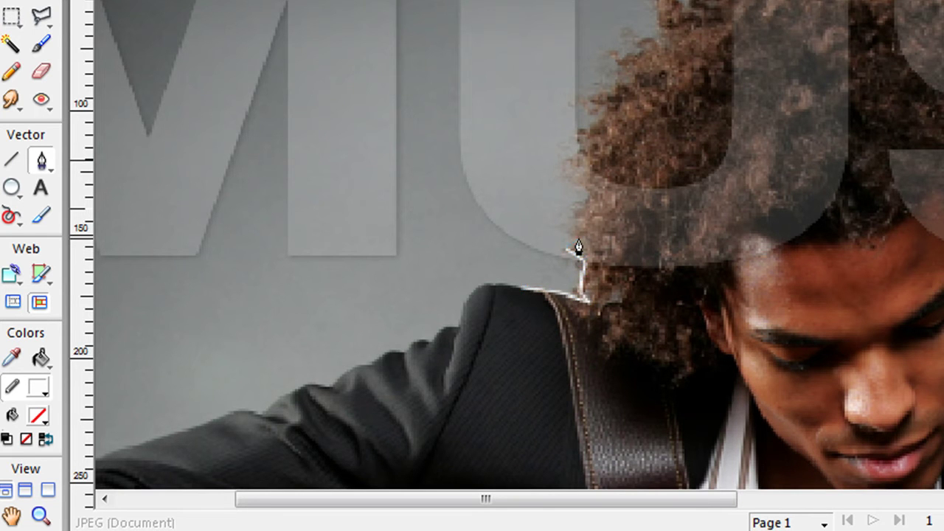
click(565, 248)
click(577, 237)
click(567, 230)
click(572, 219)
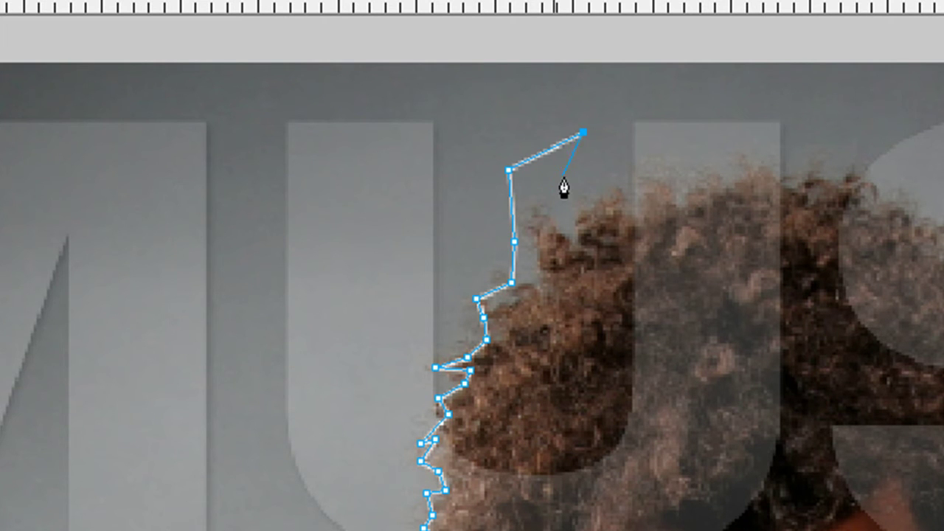
click(648, 97)
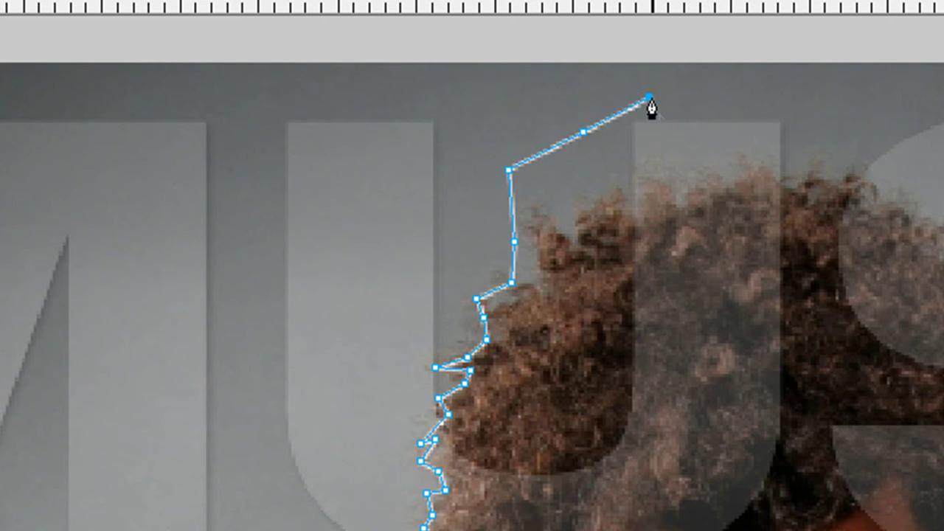
click(594, 159)
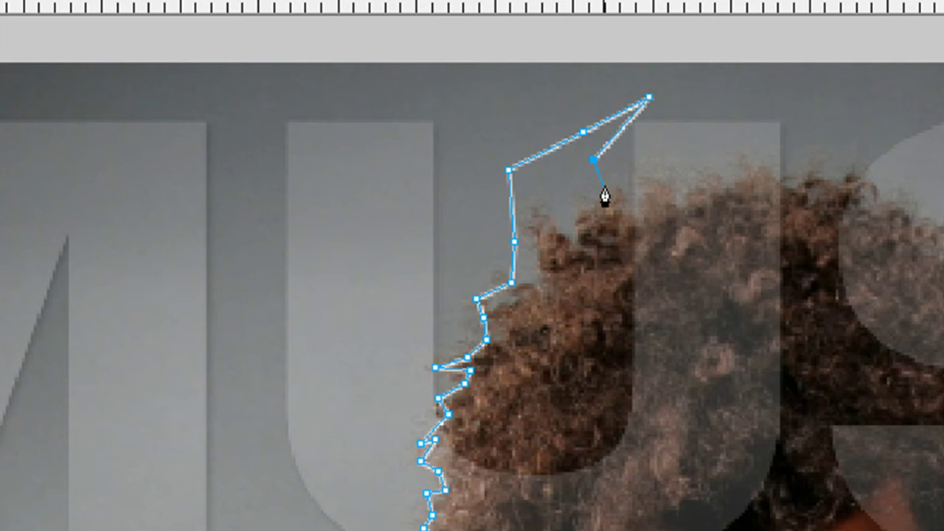
key(ctrl+z)
Remove the other stray point and trace the path across the top of the hair
key(ctrl+z)
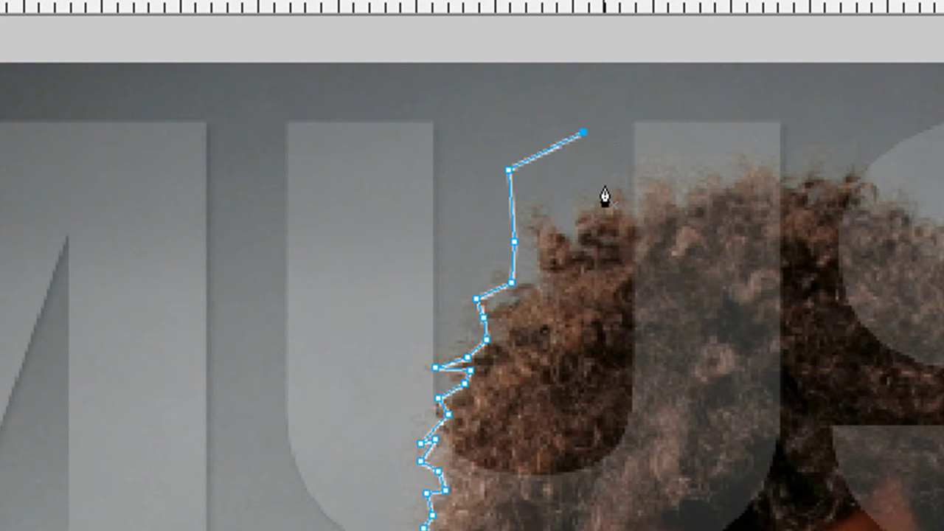
key(ctrl+z)
key(ctrl+z)
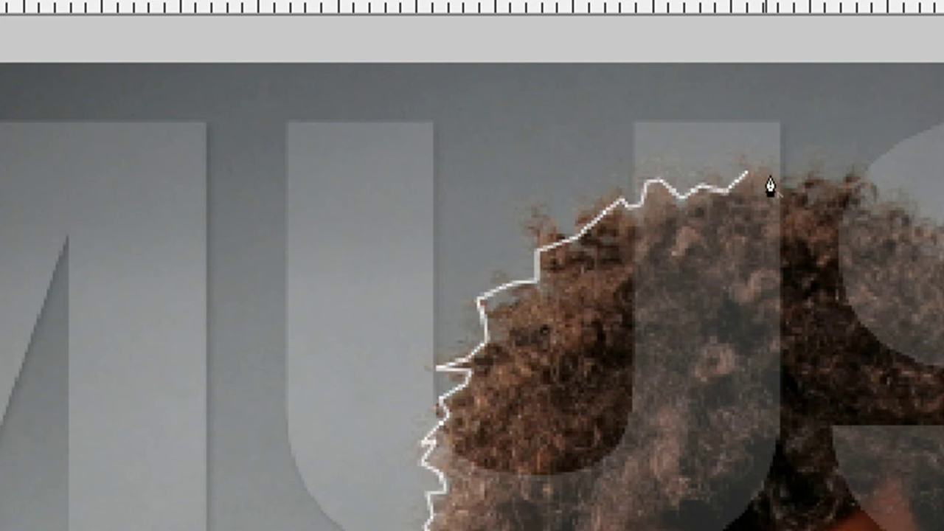
click(765, 173)
click(786, 182)
click(797, 179)
click(810, 187)
click(860, 175)
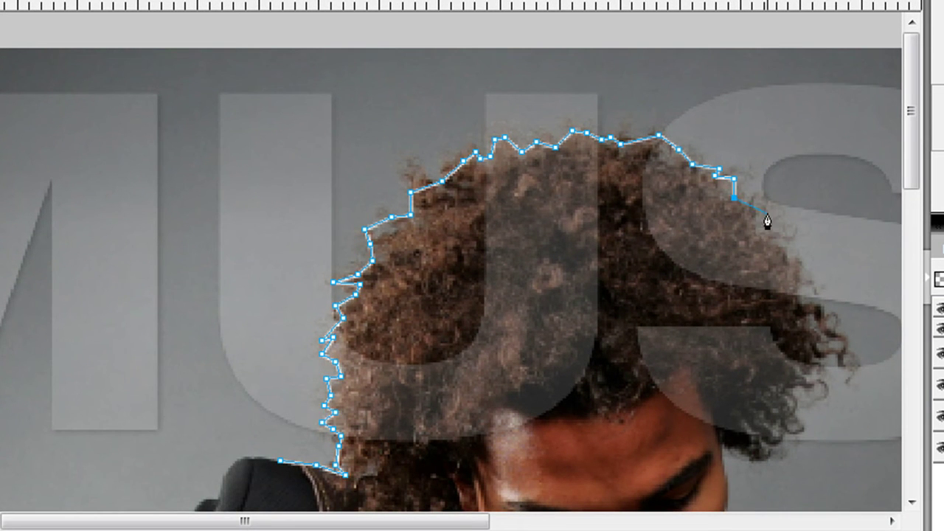
Trace the path down the hair's right side to its tip
click(767, 220)
click(772, 234)
click(800, 257)
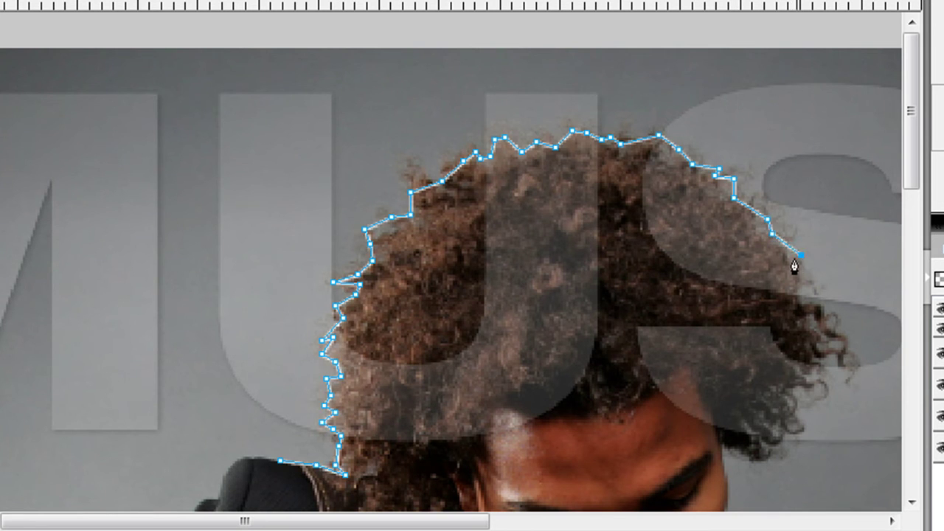
click(809, 299)
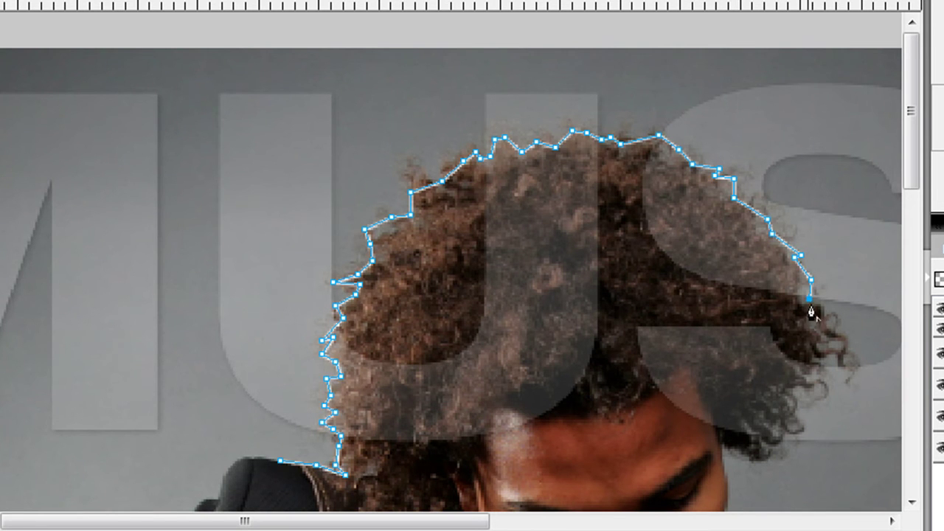
click(855, 319)
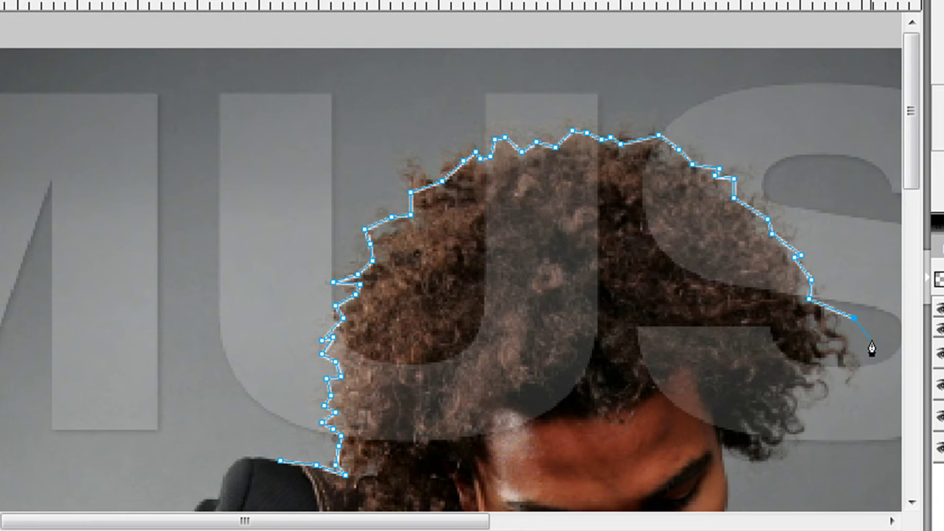
click(871, 342)
scroll(870, 348, down, 3)
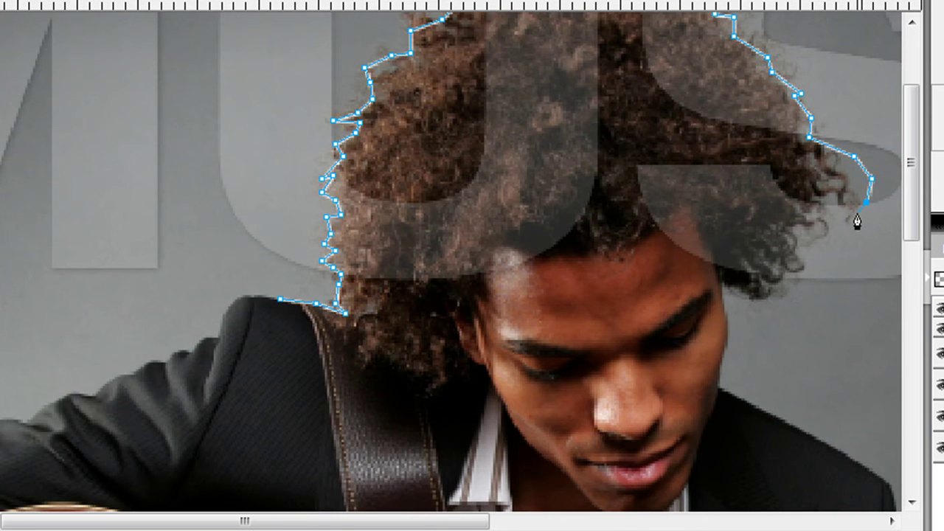
click(852, 219)
key(ctrl+Return)
key(ctrl+z)
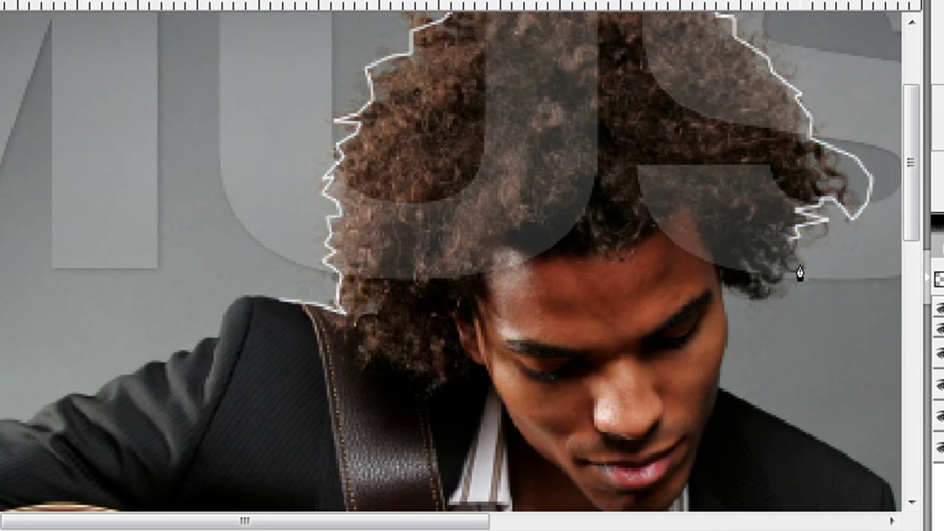
Run the path under the hair, down past the face, and close it at the shoulder
click(783, 286)
click(754, 301)
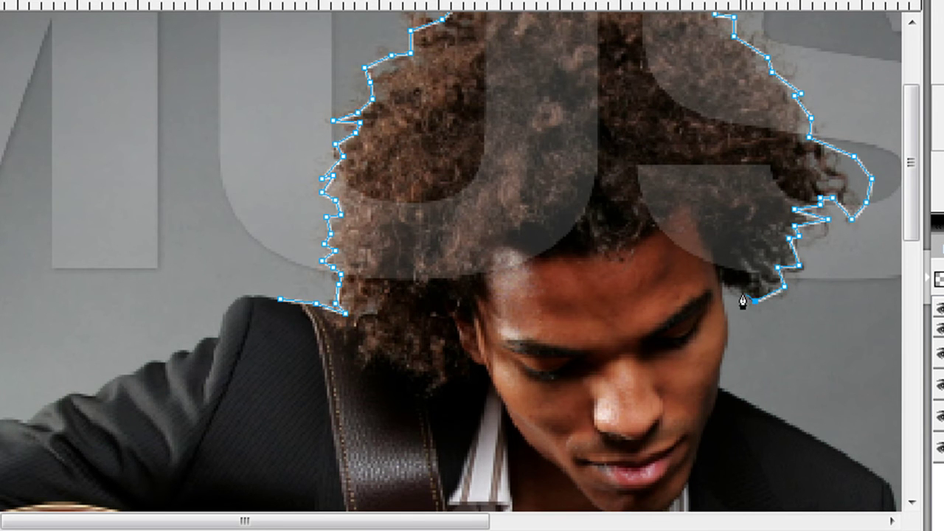
click(719, 280)
click(721, 386)
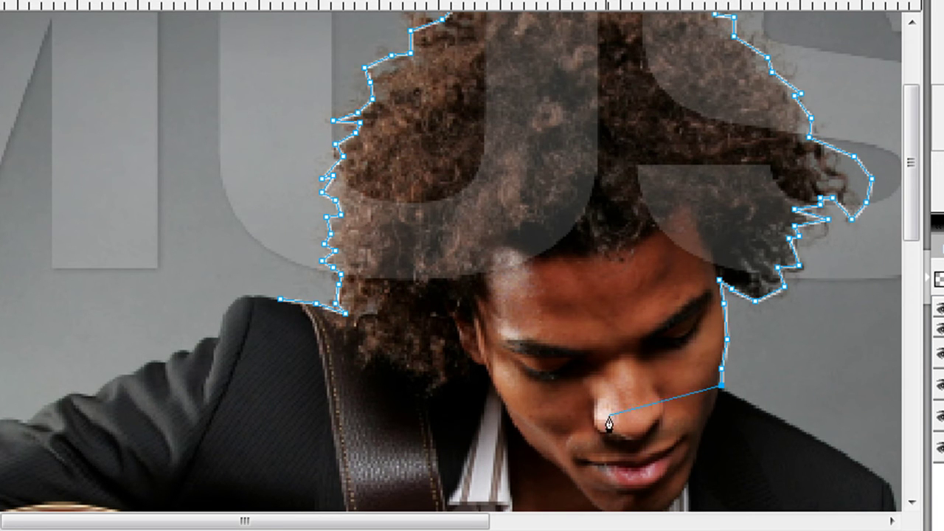
click(782, 422)
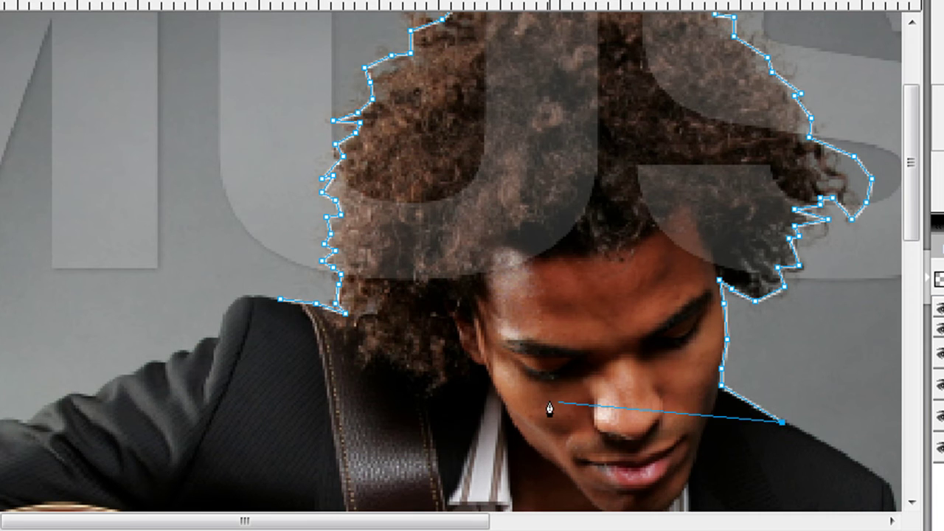
click(280, 300)
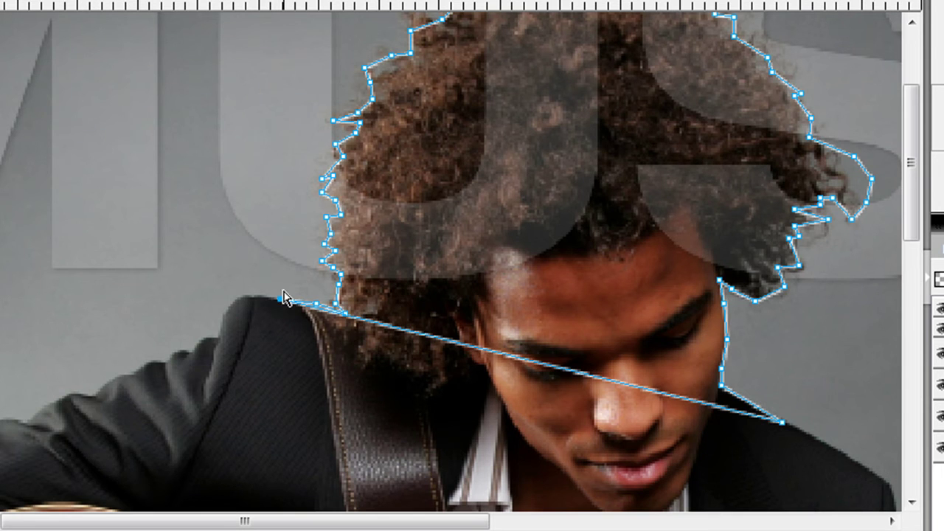
key(Down)
key(Down)
key(Down)
key(Down)
key(Down)
key(Down)
key(Down)
key(Down)
key(Down)
key(Down)
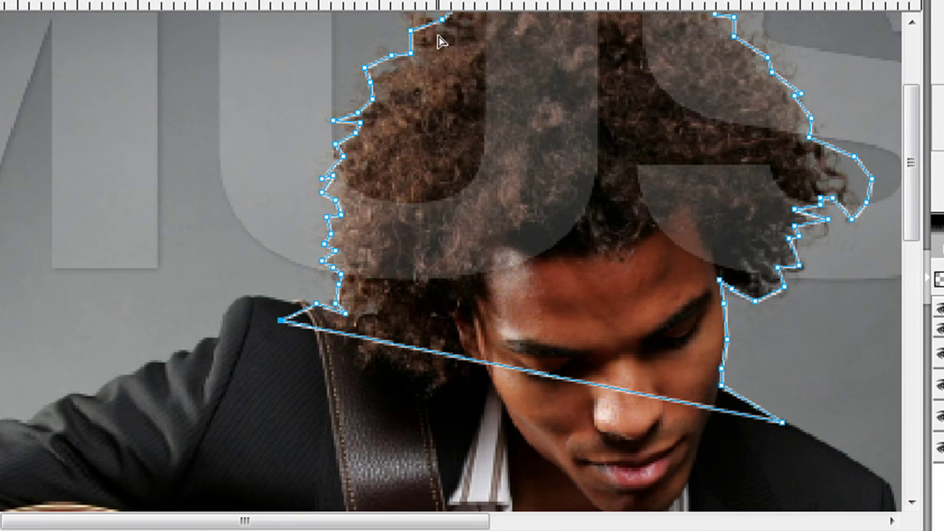
scroll(476, 181, up, 5)
scroll(447, 214, down, 3)
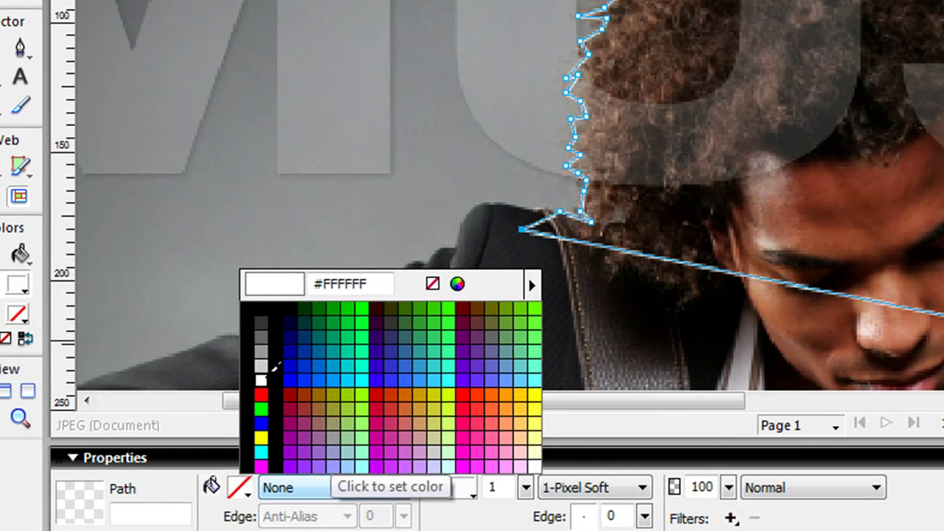
Fill the hair outline with white and view the image at 100%
click(272, 362)
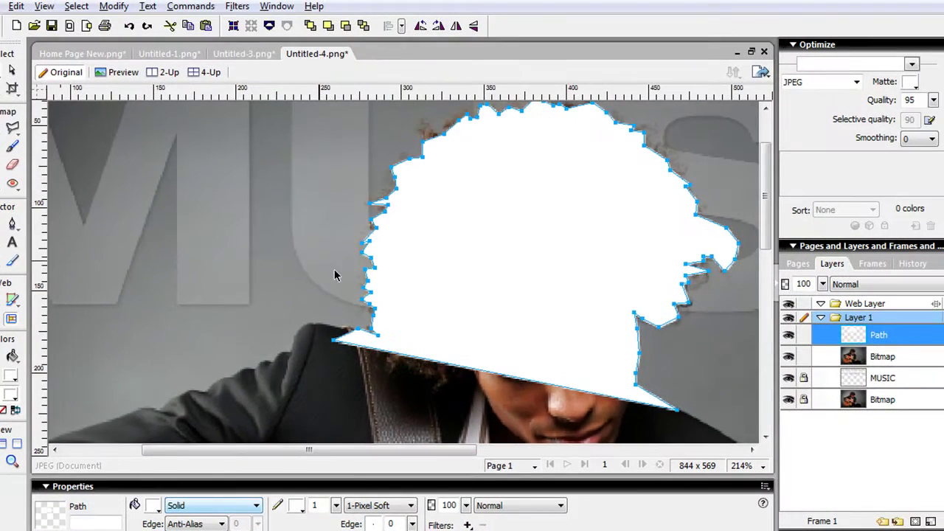
scroll(334, 275, up, 2)
click(331, 241)
click(458, 226)
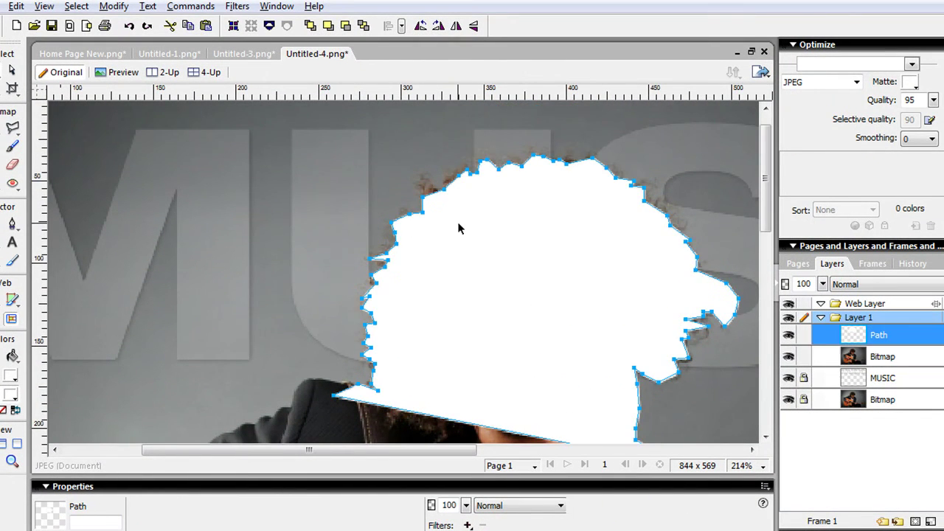
scroll(469, 234, down, 6)
click(753, 465)
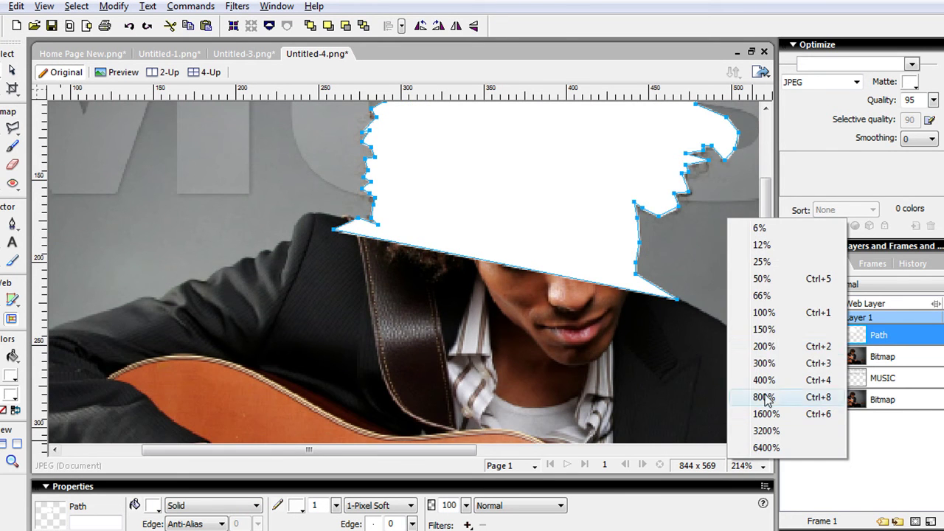
click(766, 316)
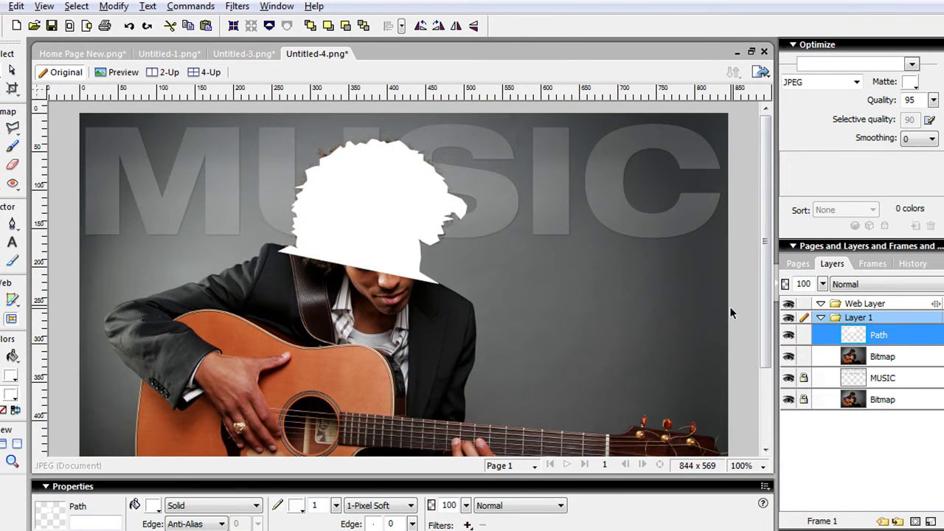
click(729, 306)
drag(409, 242, 616, 332)
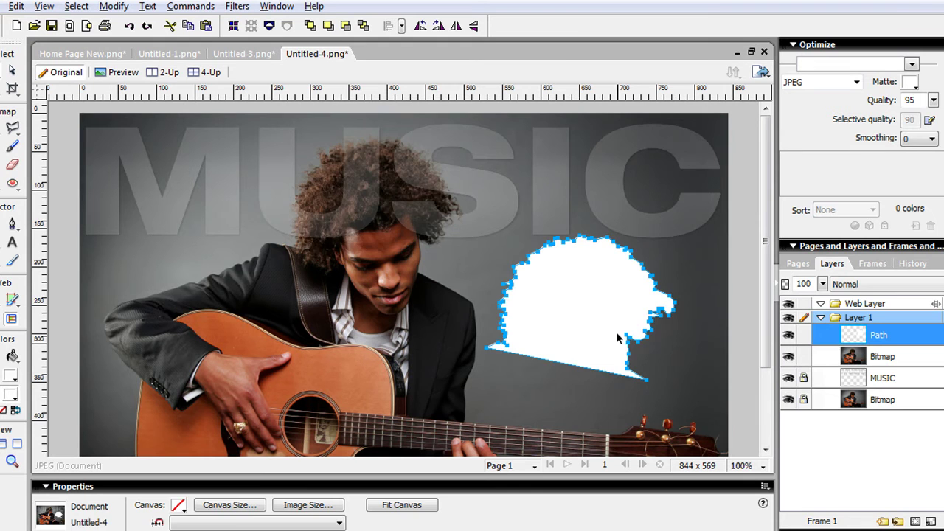
key(ctrl+z)
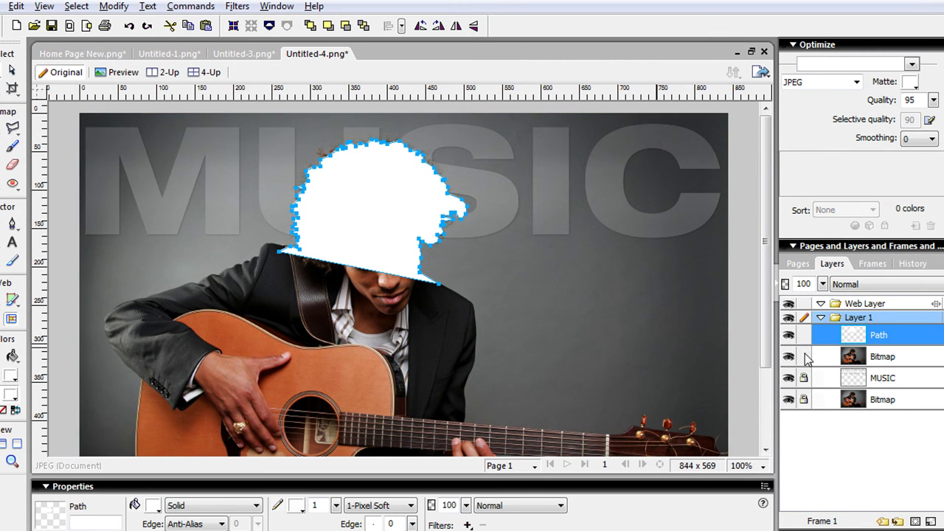
Set the top guitarist photo to 100% opacity and select it together with the hair shape
click(570, 349)
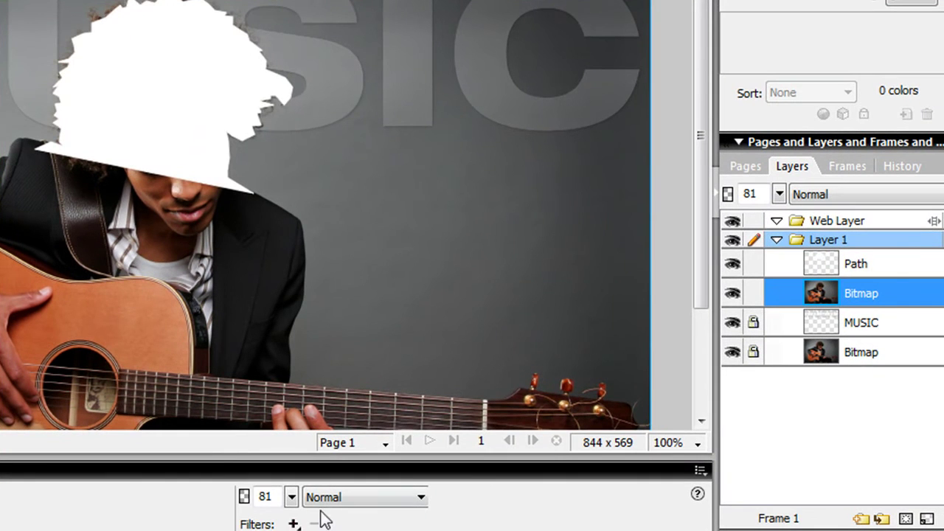
drag(292, 496, 290, 443)
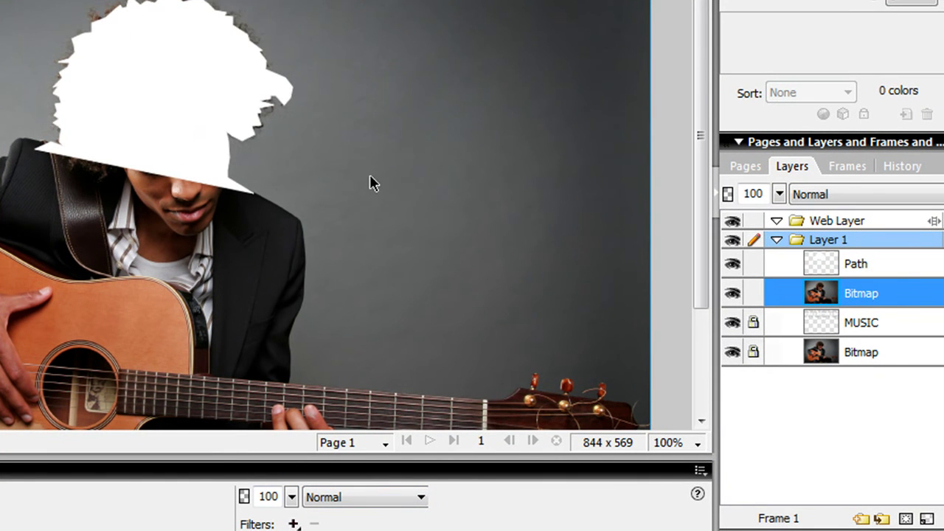
click(669, 137)
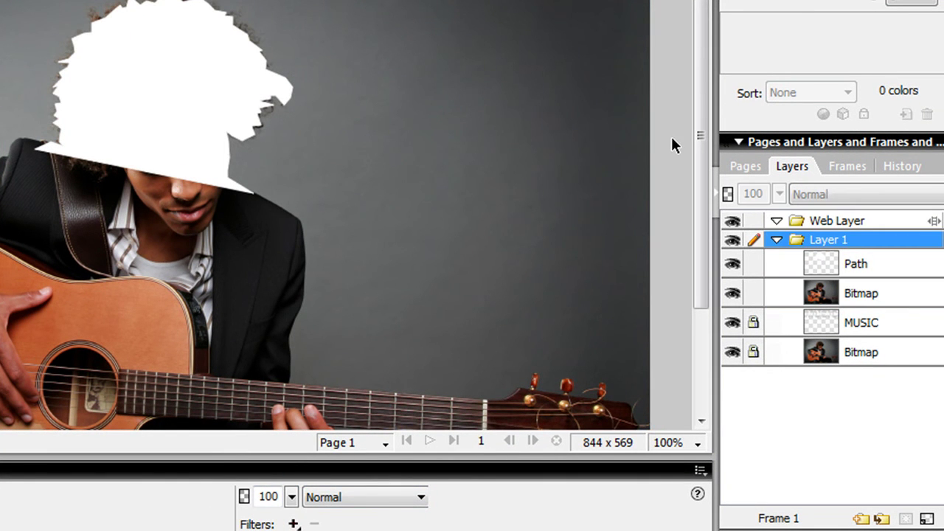
click(474, 158)
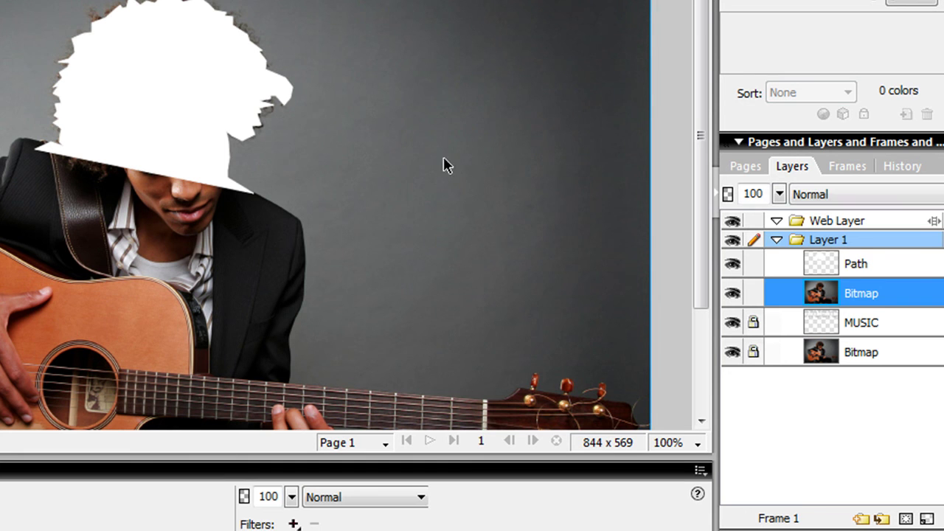
shift+click(178, 125)
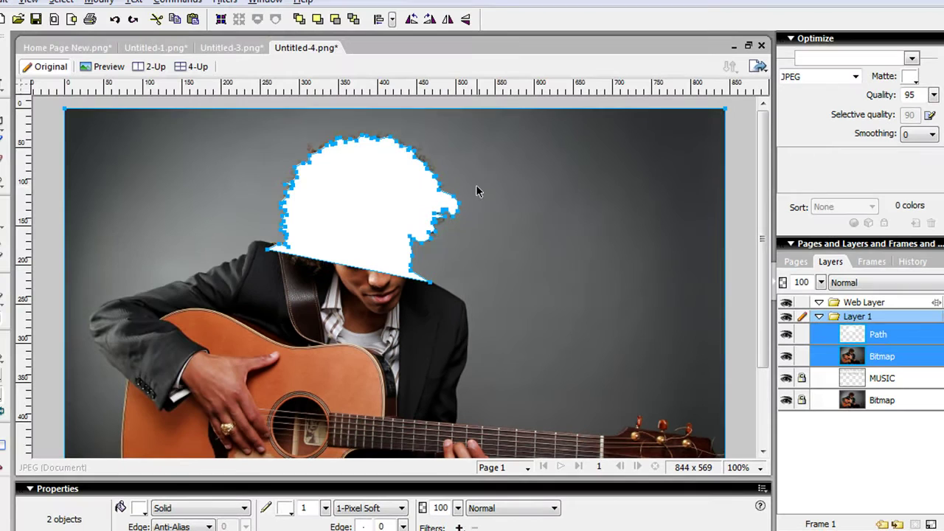
click(104, 2)
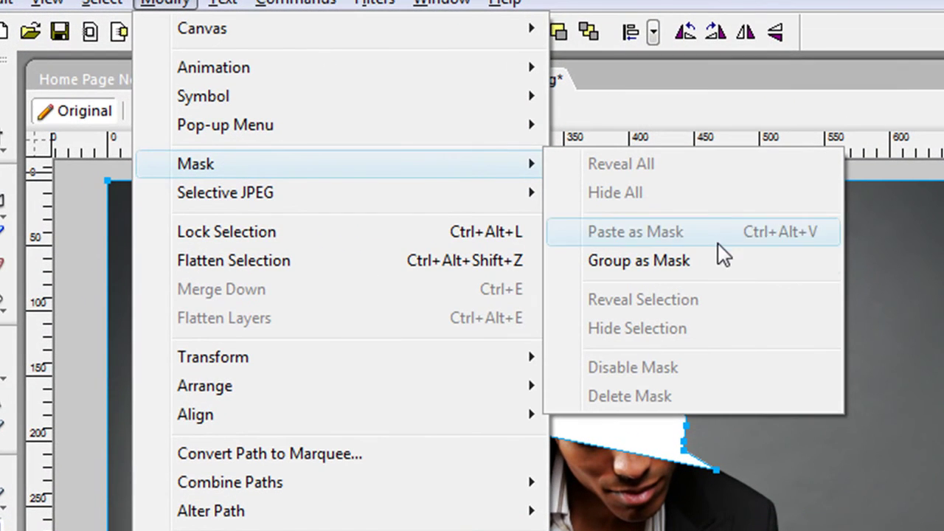
click(659, 268)
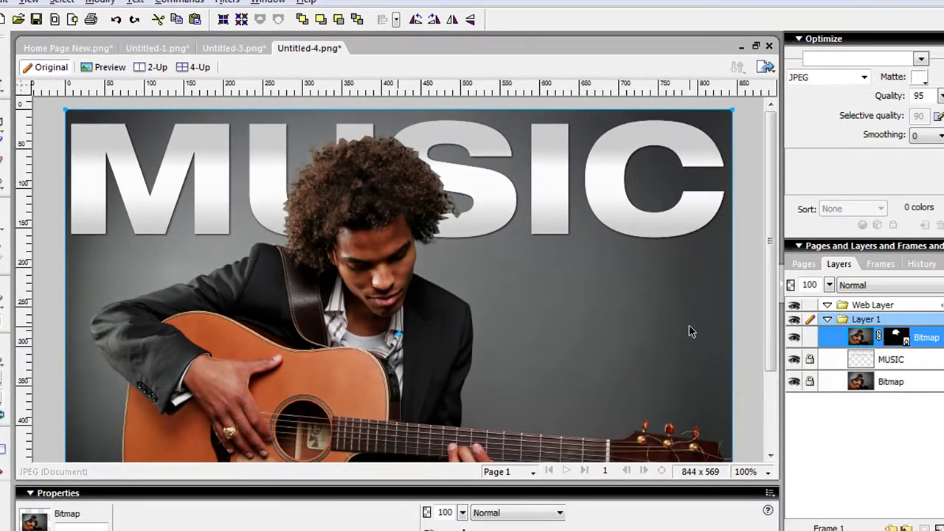
click(747, 299)
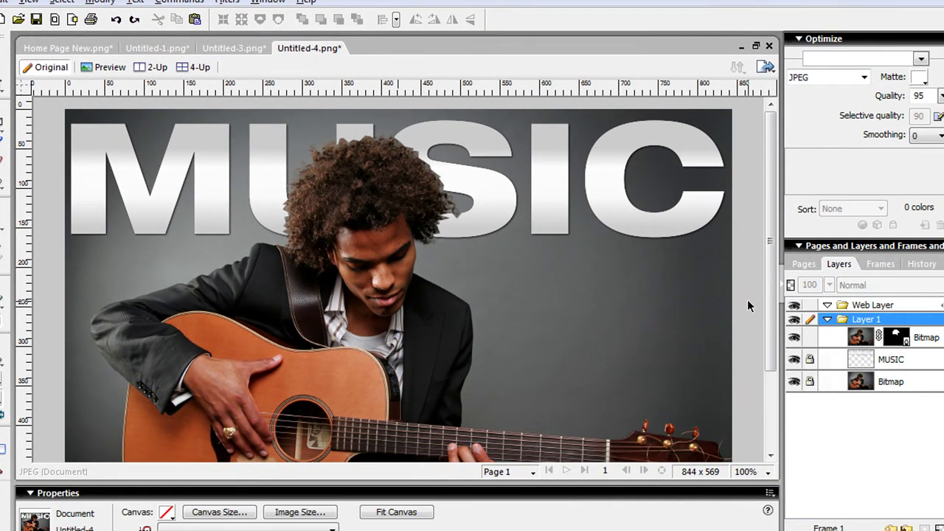
drag(349, 218, 618, 205)
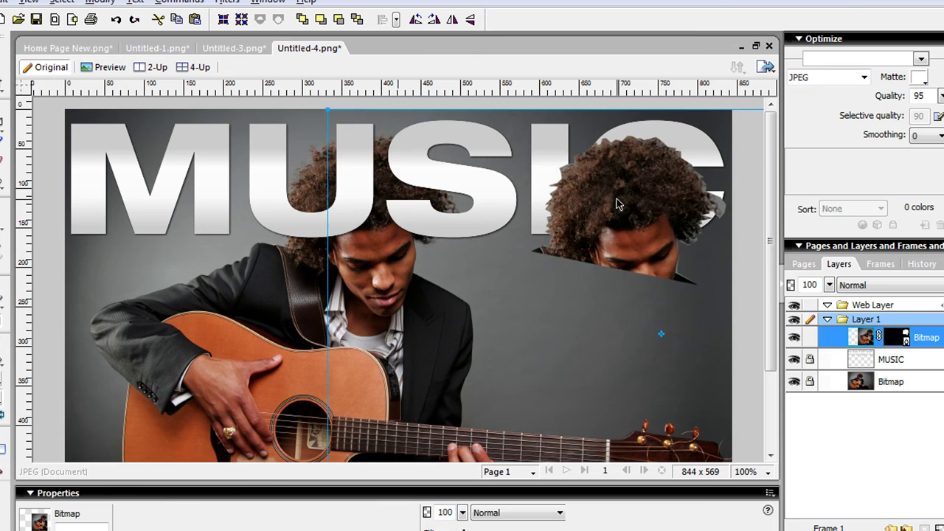
key(ctrl+z)
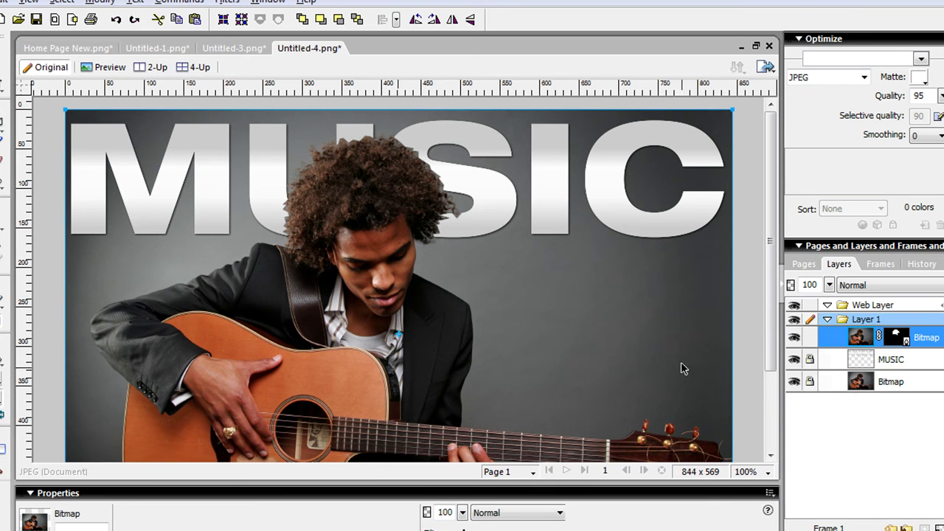
key(ctrl+d)
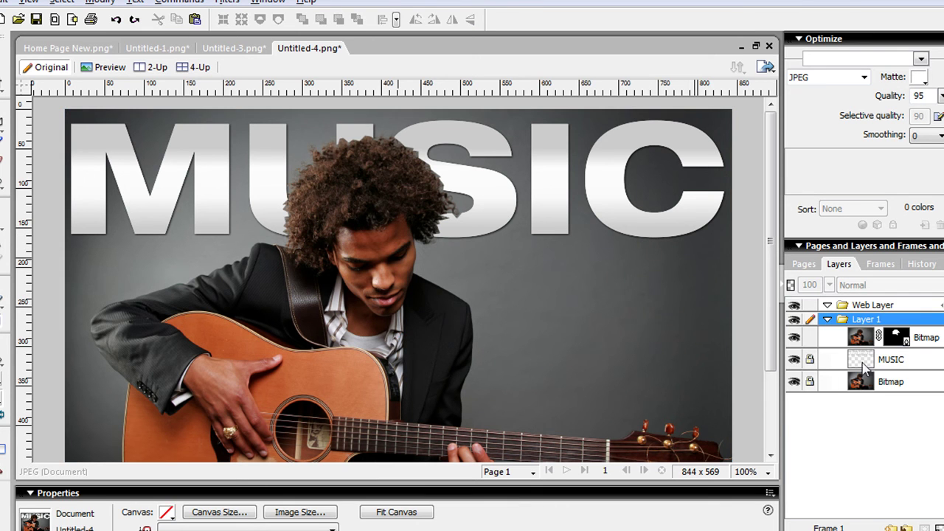
click(810, 360)
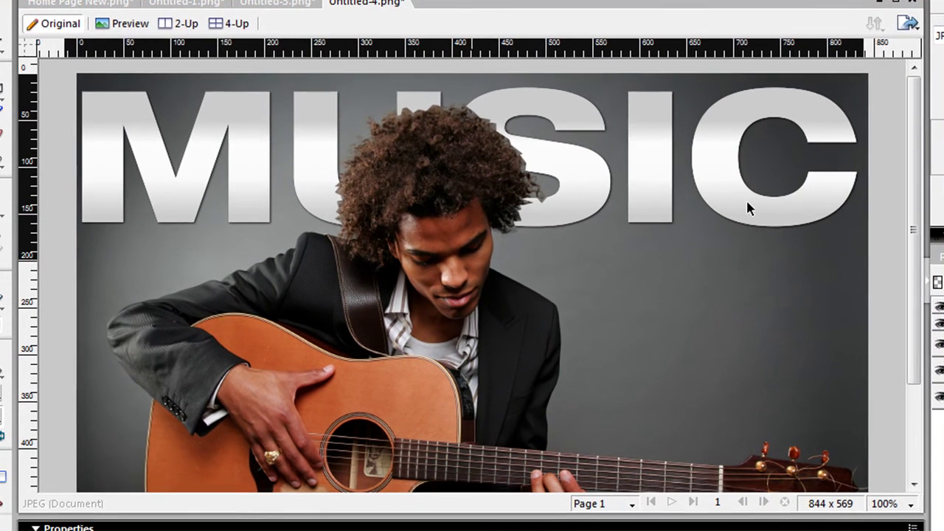
drag(745, 198, 750, 192)
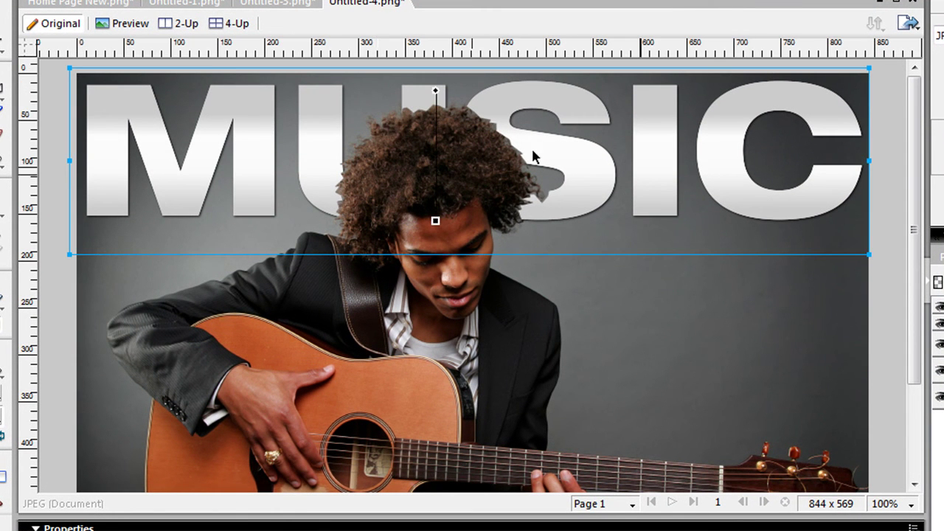
click(274, 5)
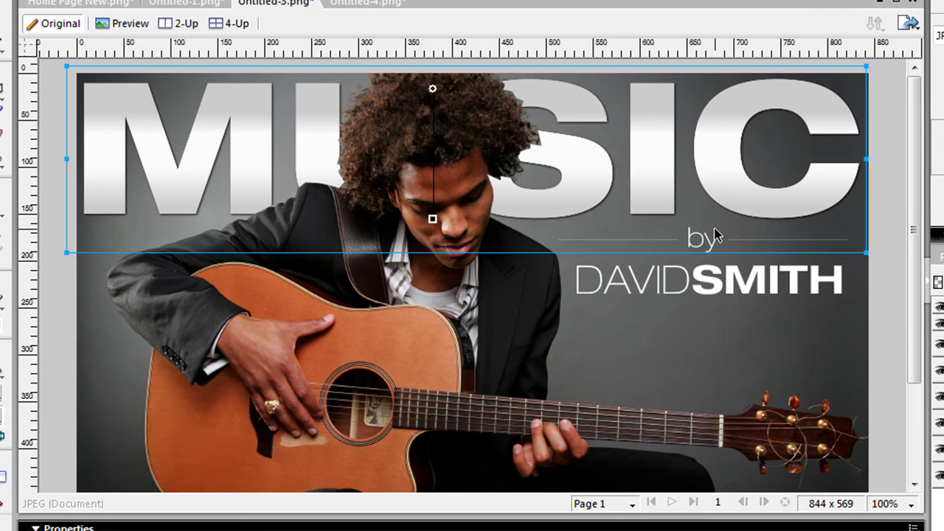
click(717, 236)
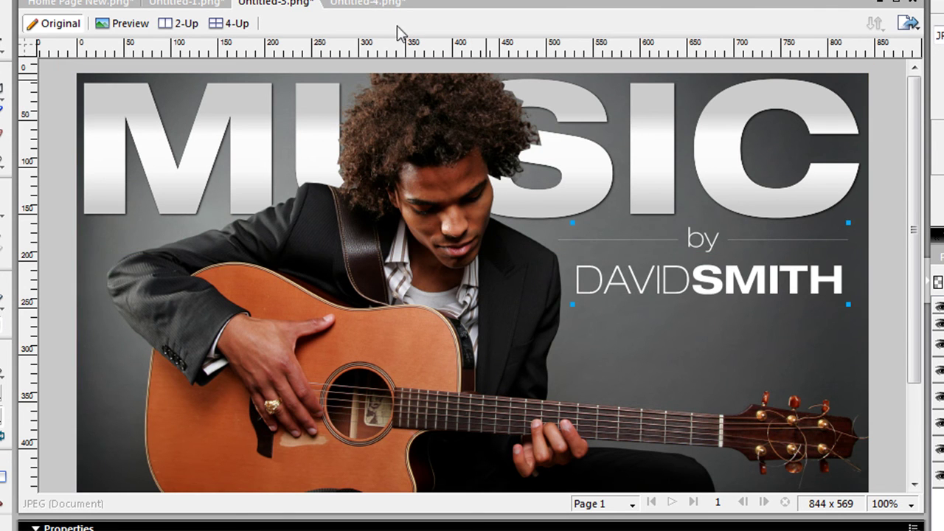
click(354, 5)
key(ctrl+v)
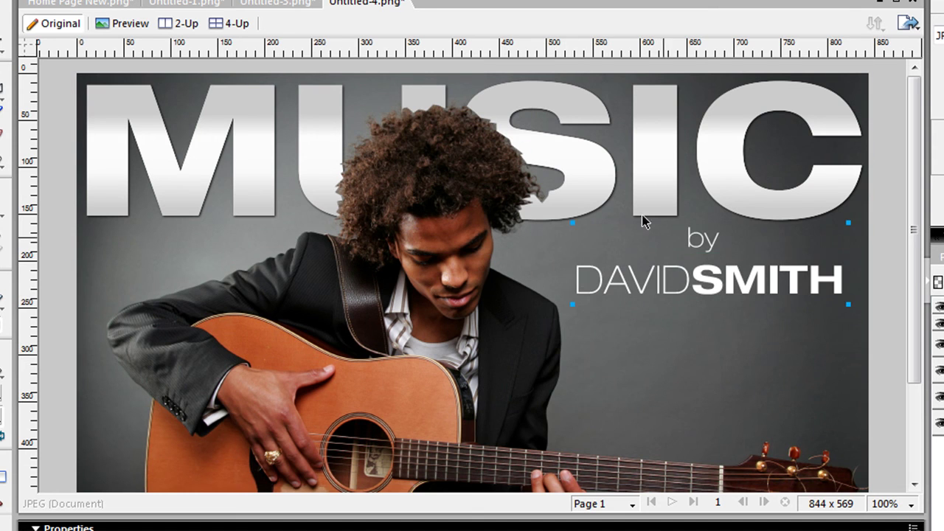
Replace the byline with a copy including its thin lines, placed right of the guitarist
click(278, 6)
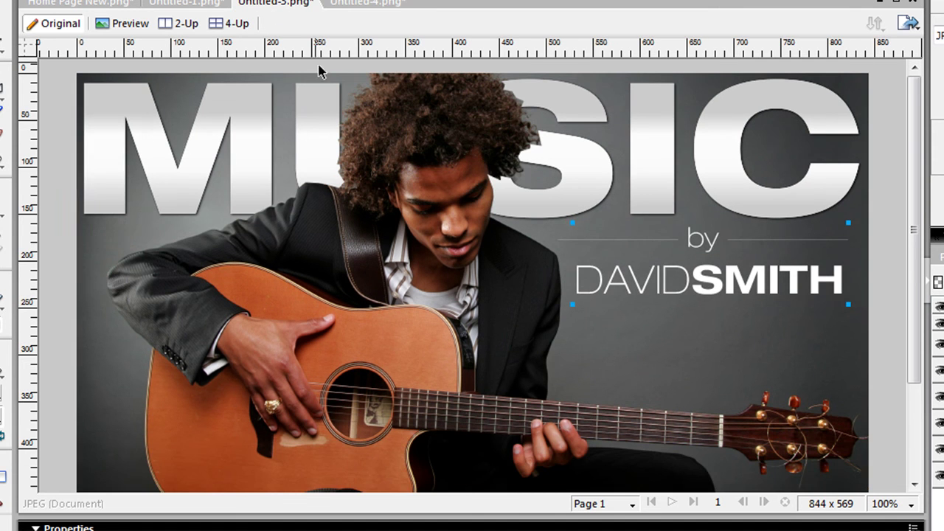
click(613, 240)
shift+click(772, 240)
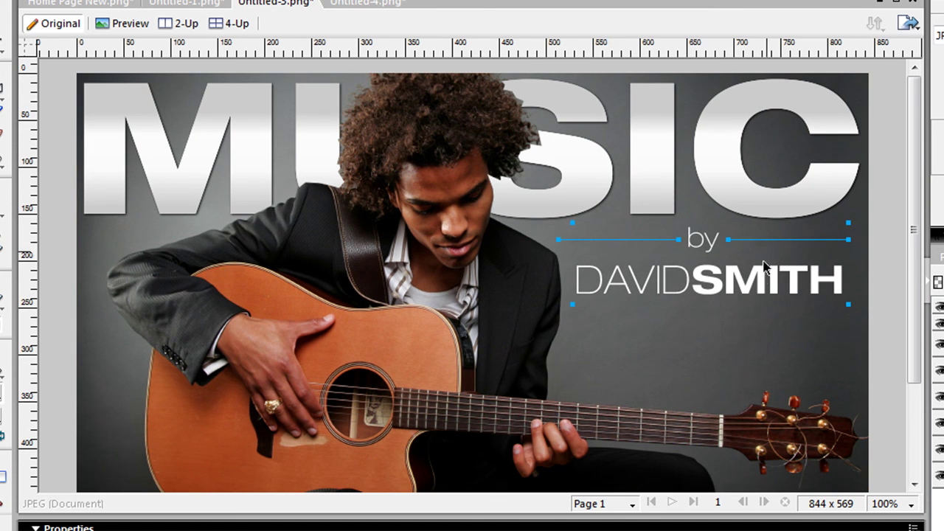
click(369, 4)
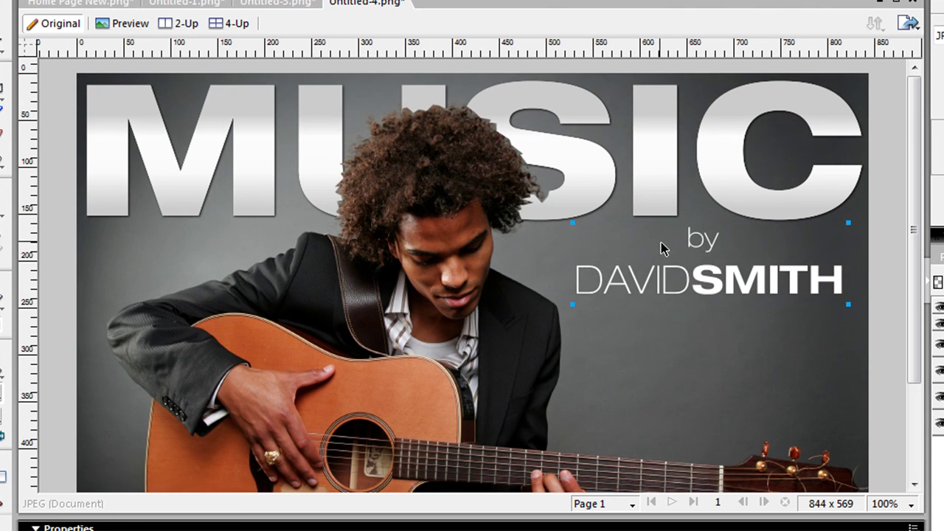
key(Delete)
key(ctrl+v)
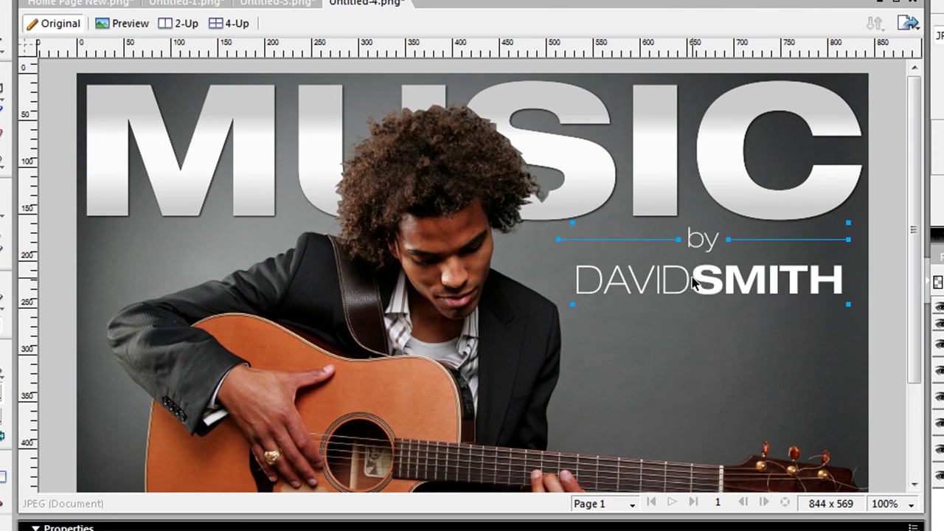
drag(688, 286, 689, 301)
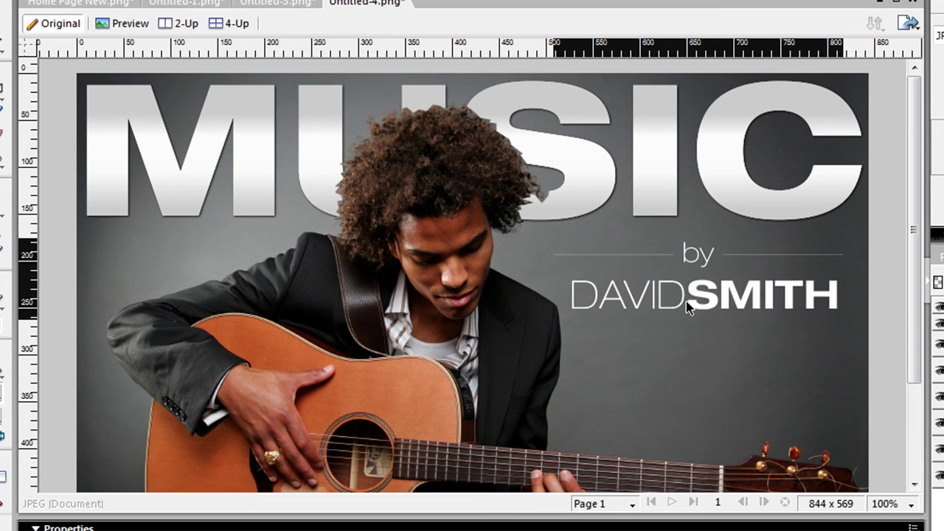
scroll(843, 359, down, 3)
scroll(843, 358, up, 3)
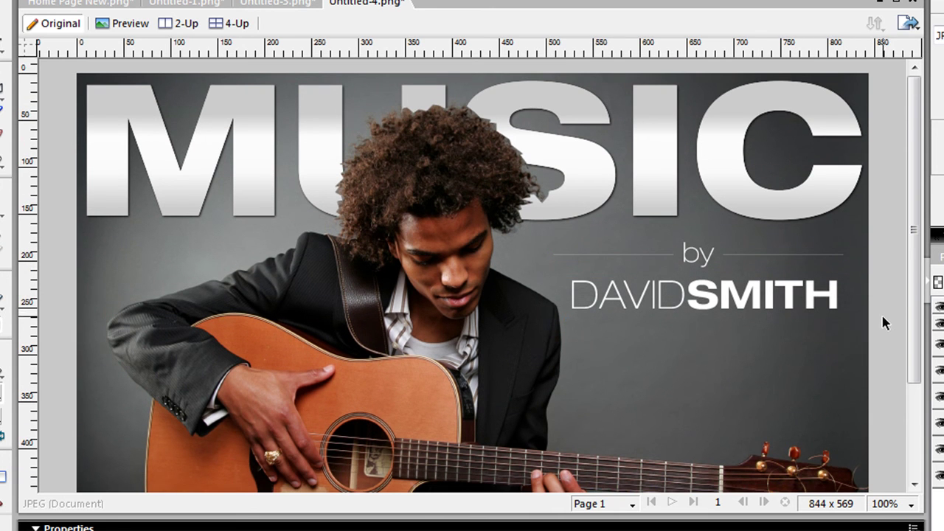
scroll(883, 319, down, 3)
scroll(883, 329, down, 1)
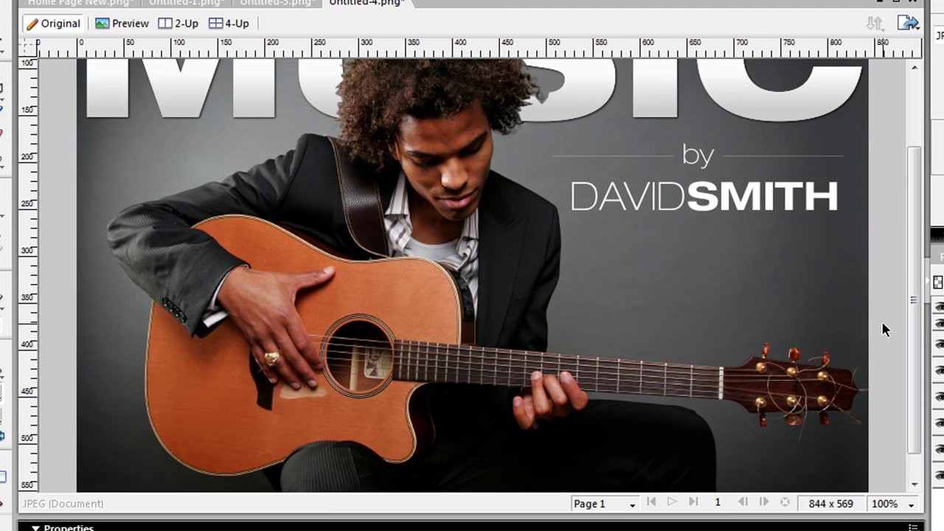
scroll(883, 328, up, 4)
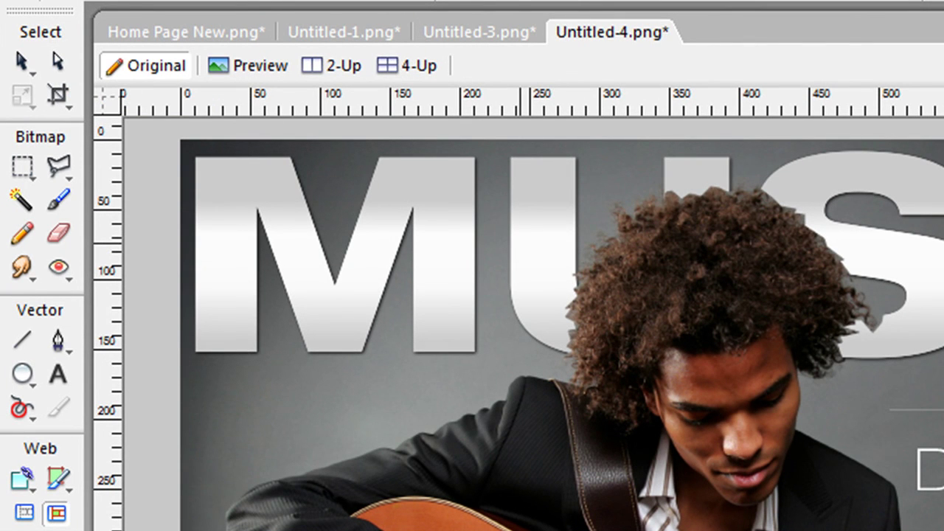
Zoom in and drag the hair mask's points to hug the curls over the S, then return to 100%
drag(742, 175, 811, 244)
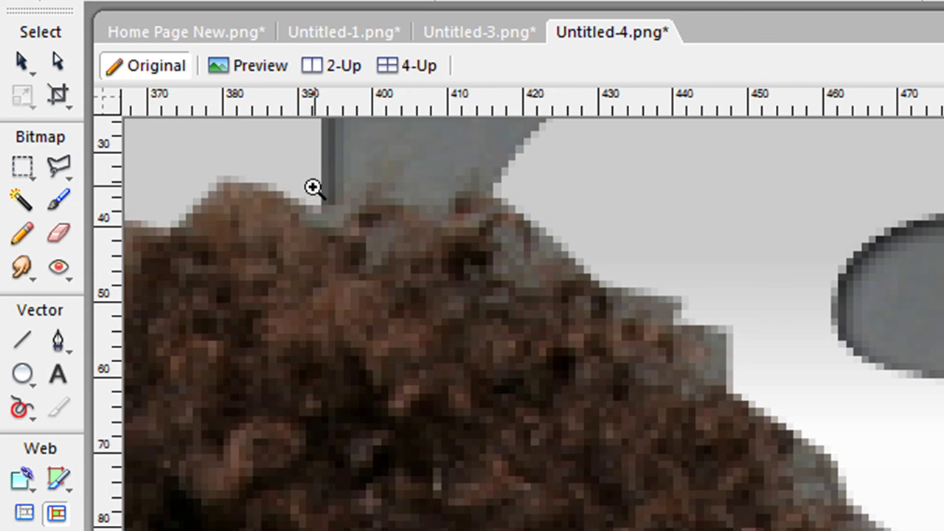
click(59, 60)
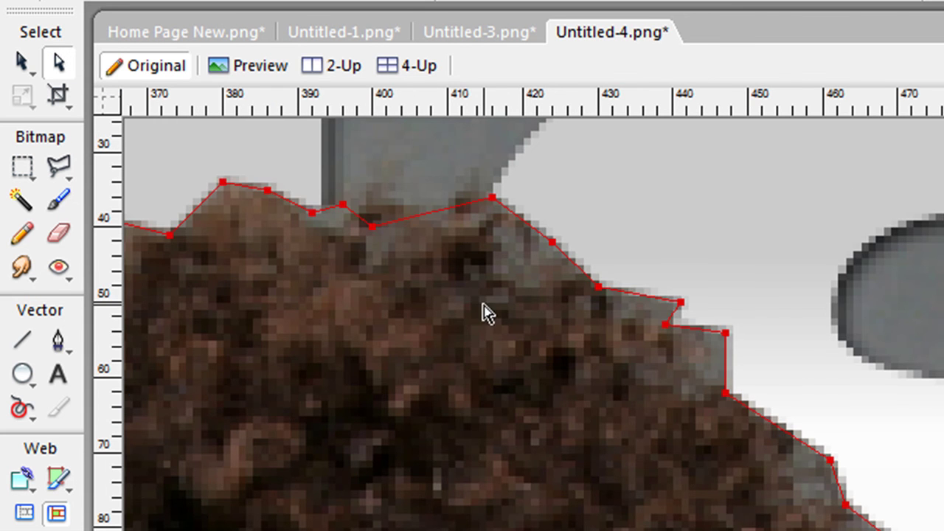
click(486, 314)
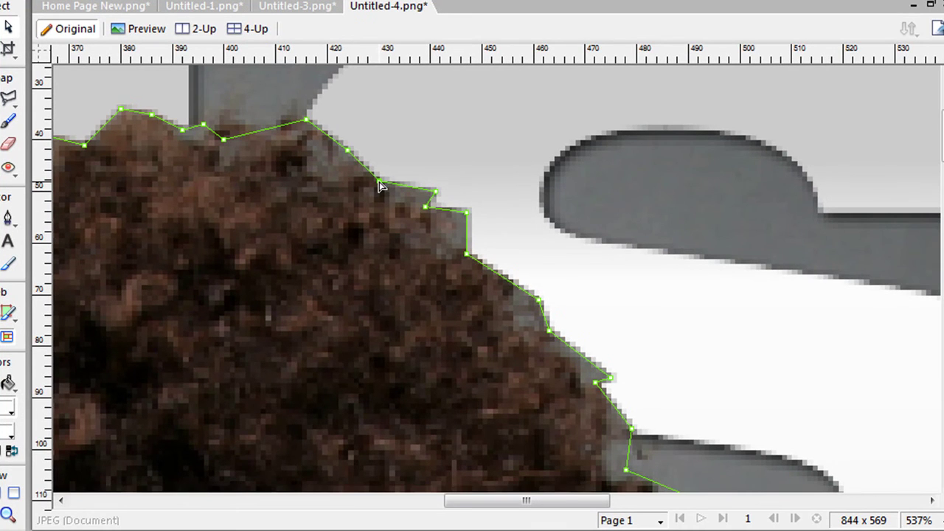
drag(379, 181, 384, 161)
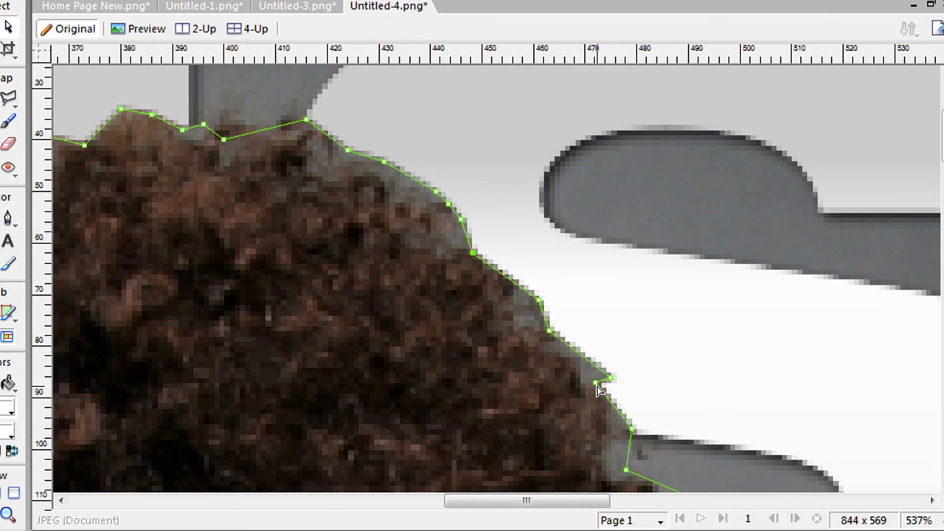
scroll(648, 395, down, 5)
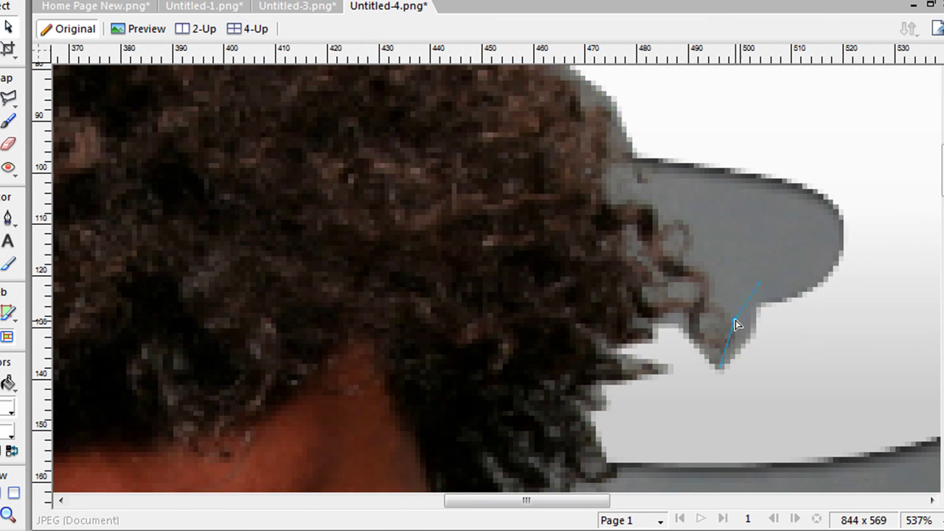
drag(736, 325, 711, 281)
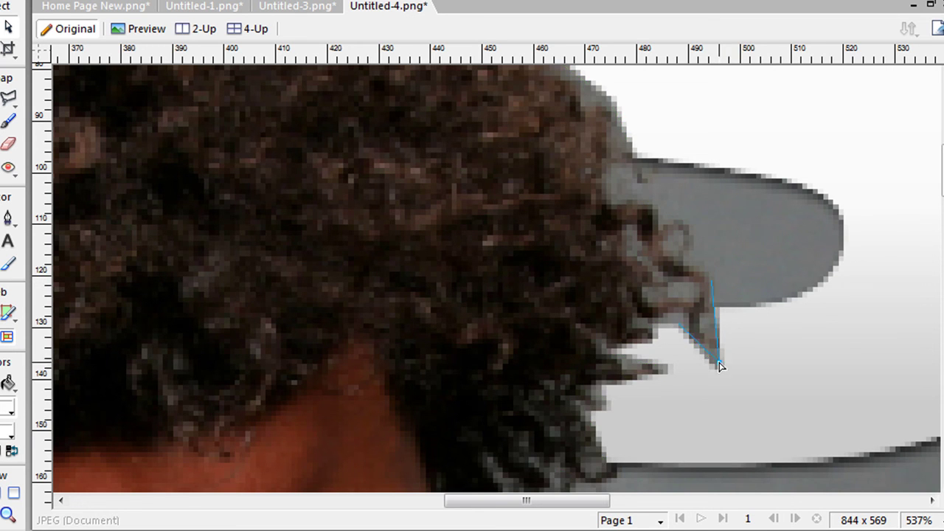
drag(720, 366, 733, 304)
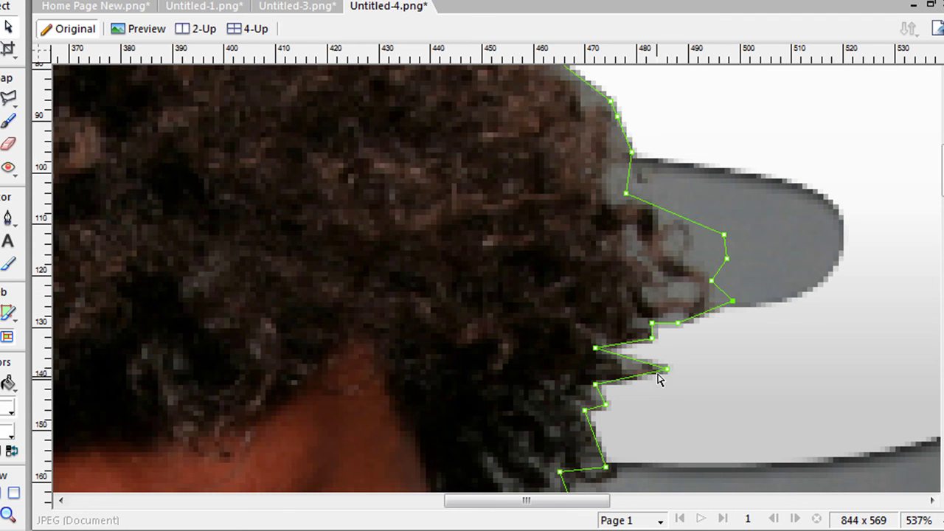
drag(666, 369, 644, 372)
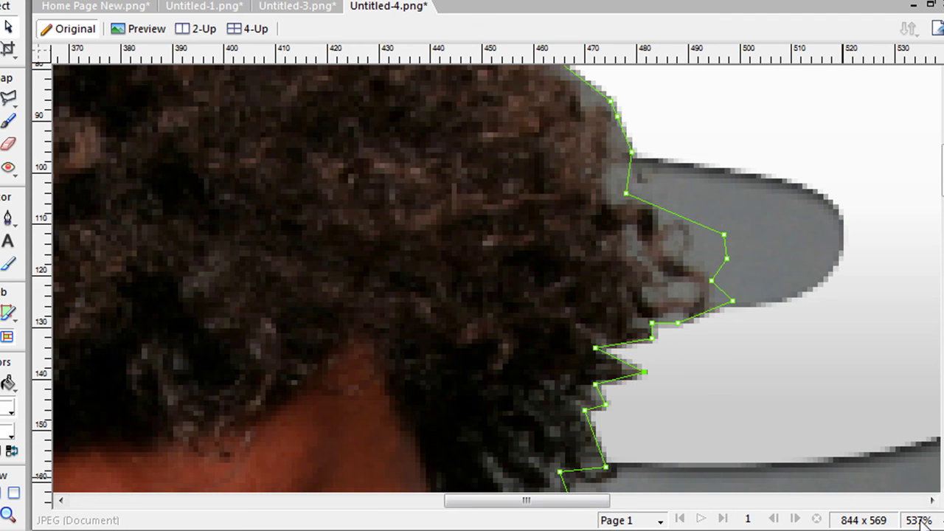
click(920, 521)
click(918, 333)
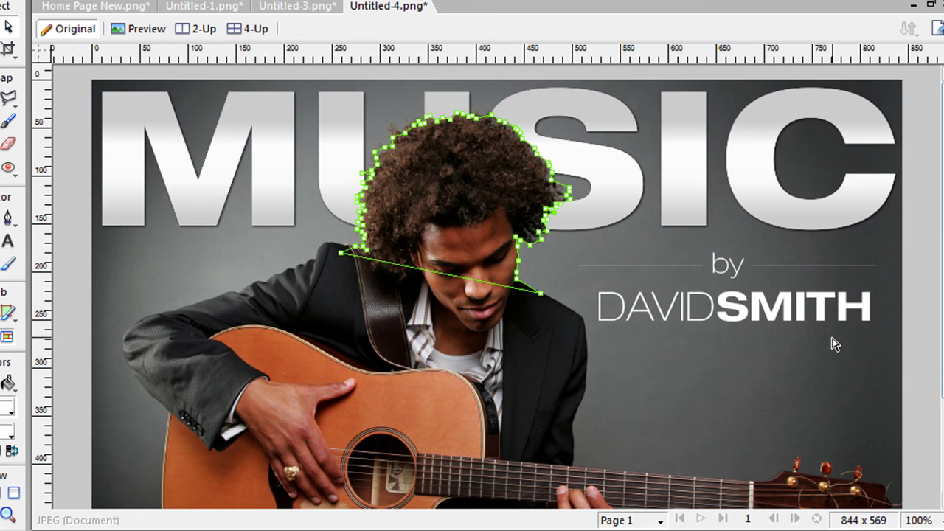
click(910, 341)
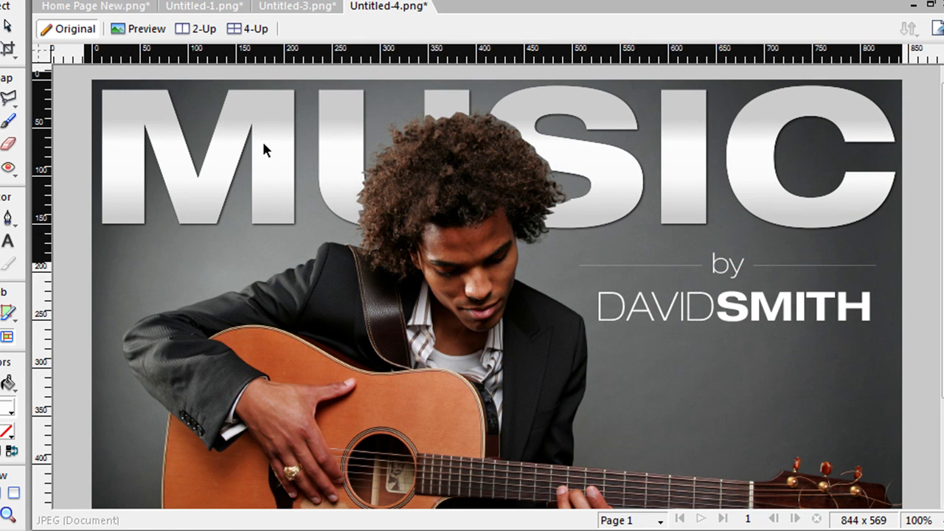
click(262, 140)
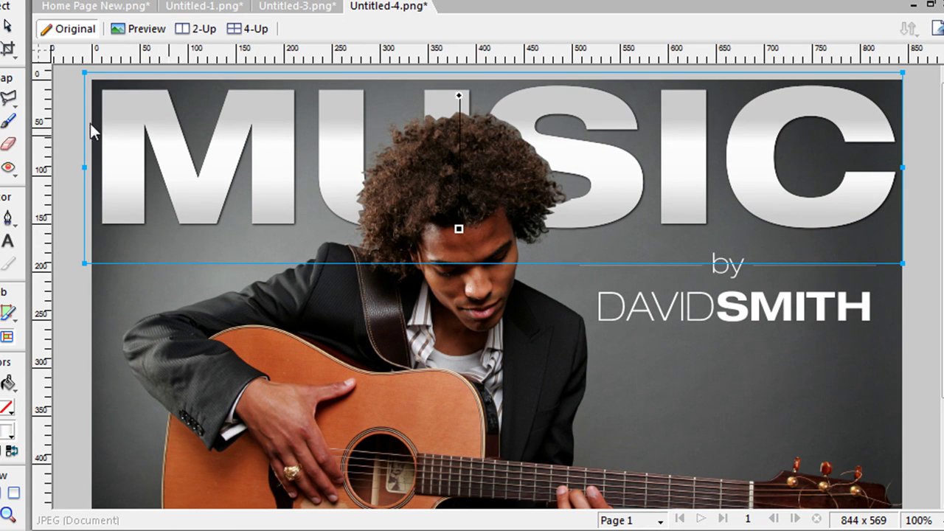
click(929, 358)
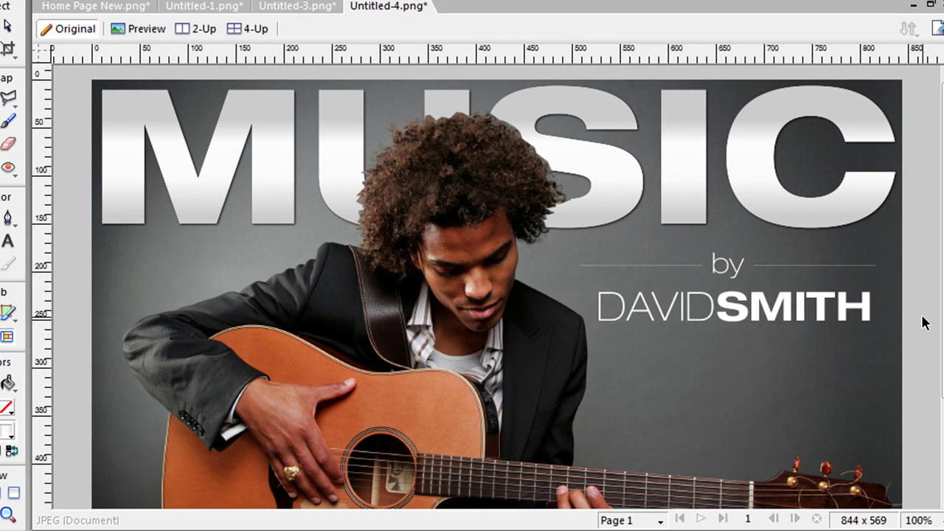
scroll(922, 324, down, 3)
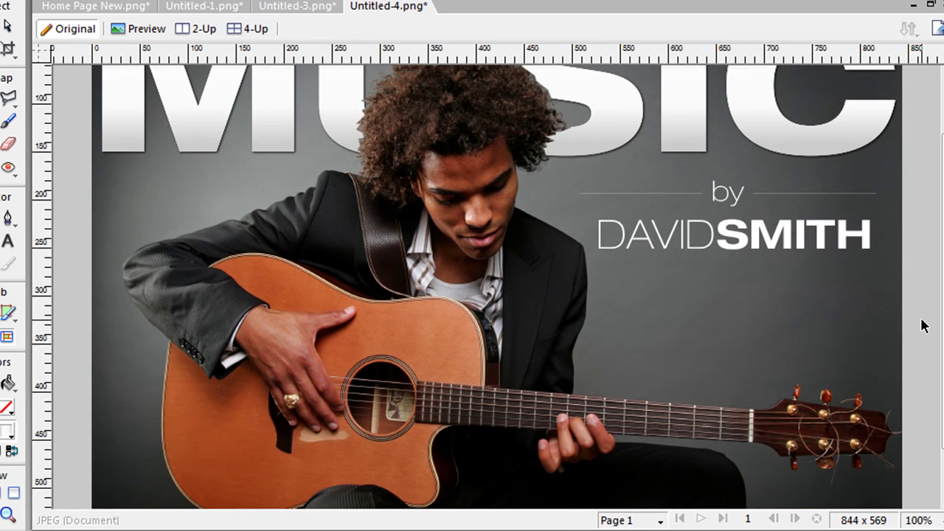
scroll(922, 326, up, 3)
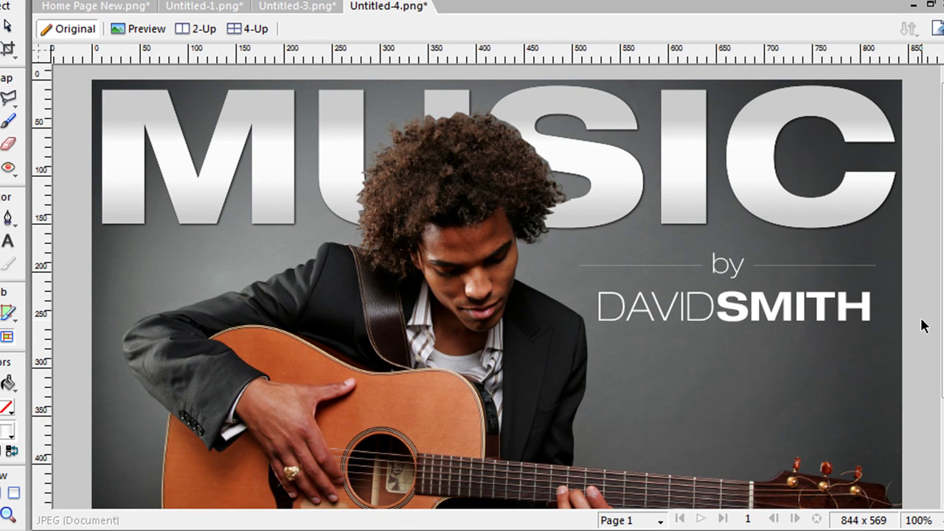